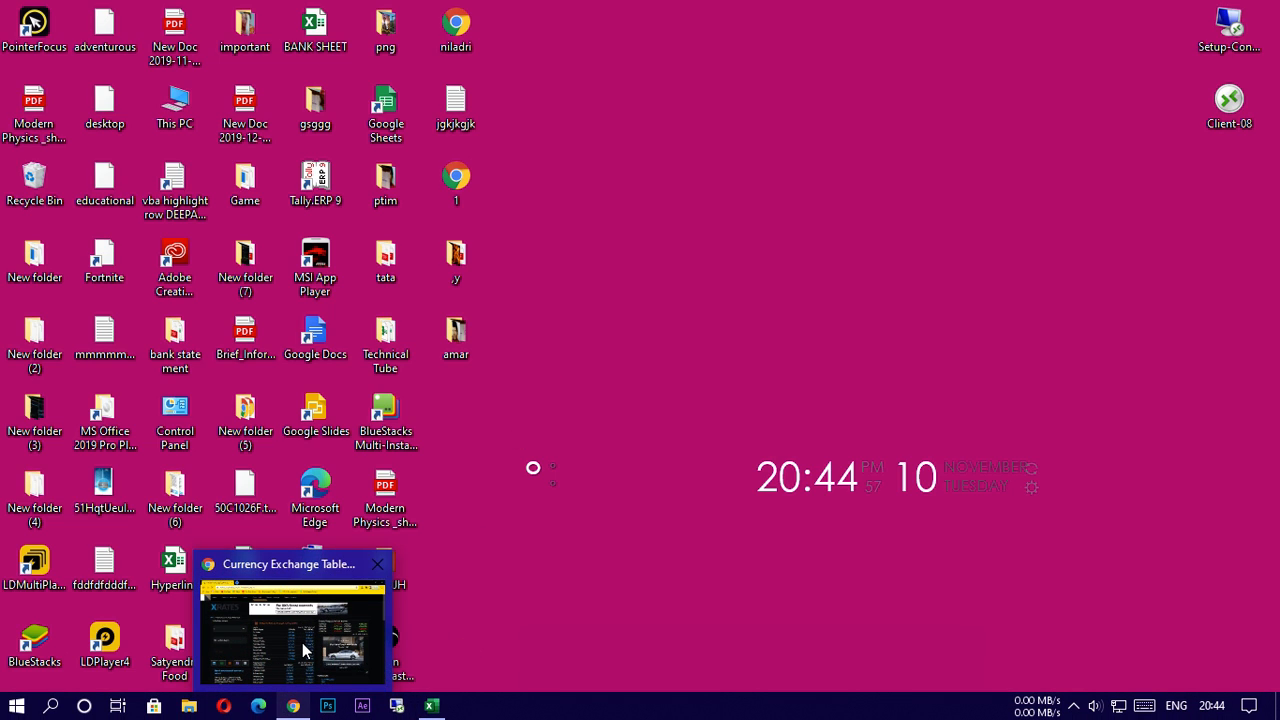
# Step: View the Indian Rupee exchange rates page in Chrome and the blank Book1 workbook in Excel
pyautogui.click(288, 708)
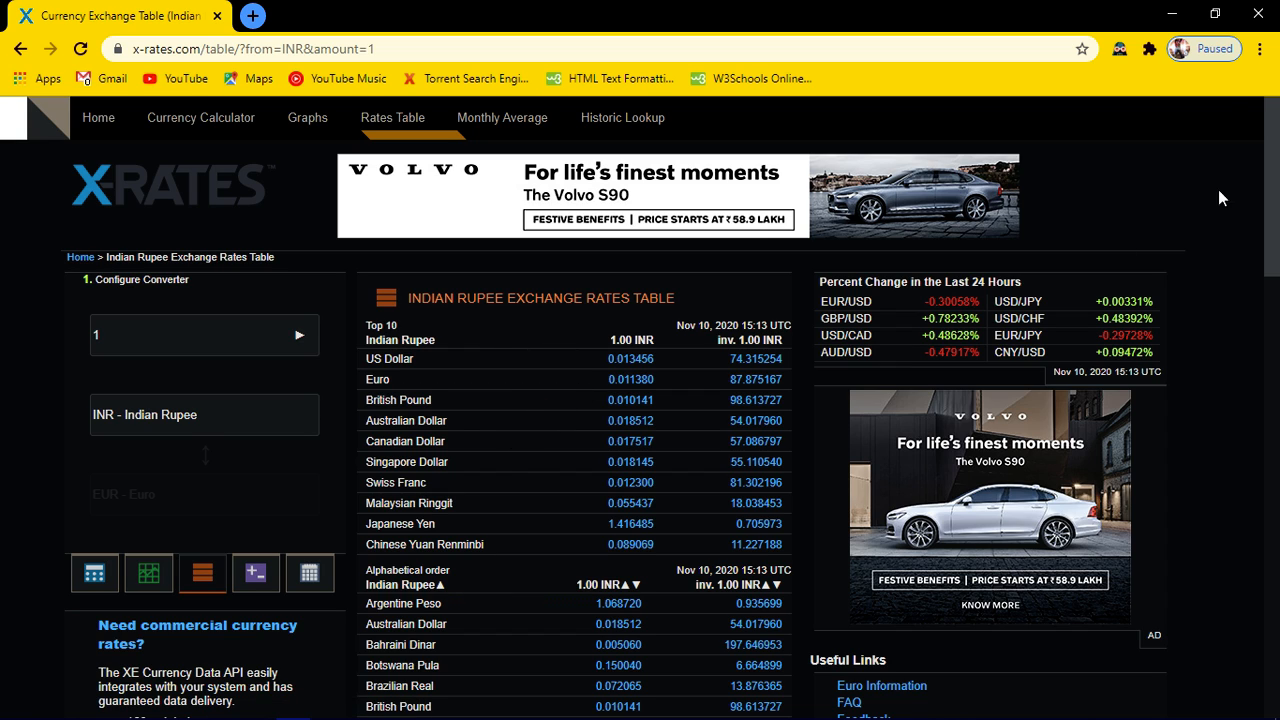
pyautogui.click(1175, 18)
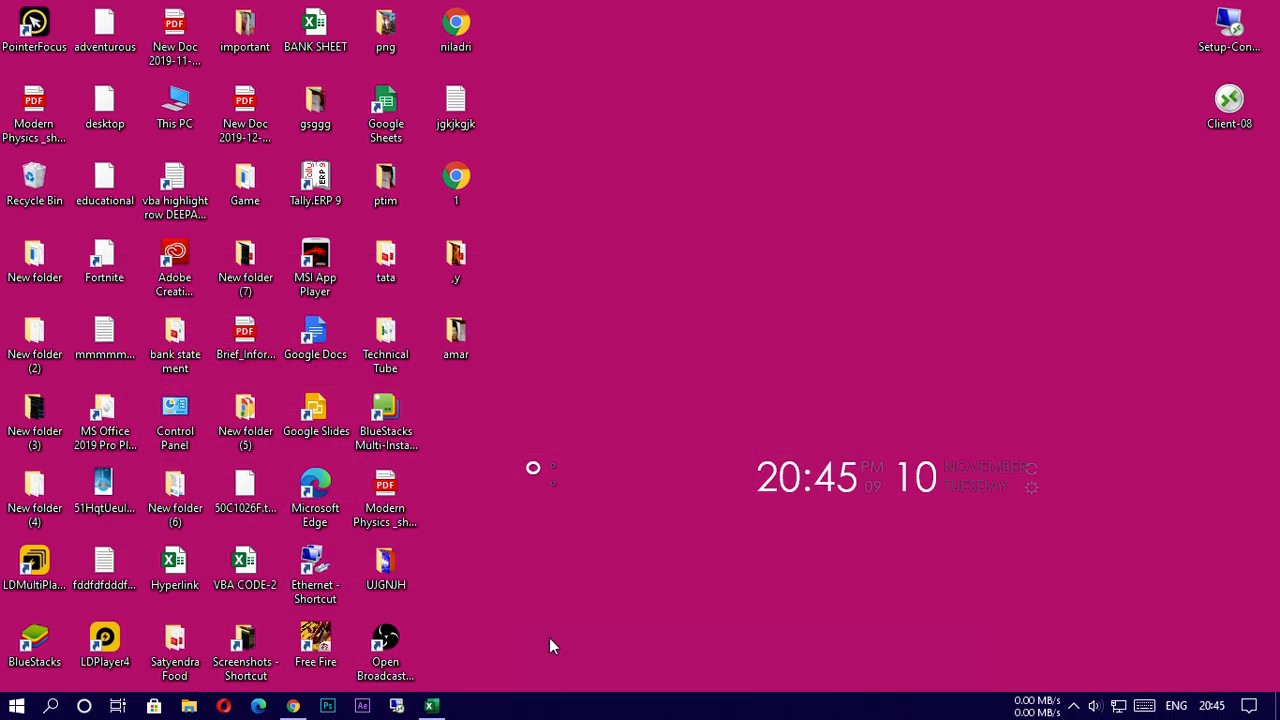
pyautogui.moveTo(428, 700)
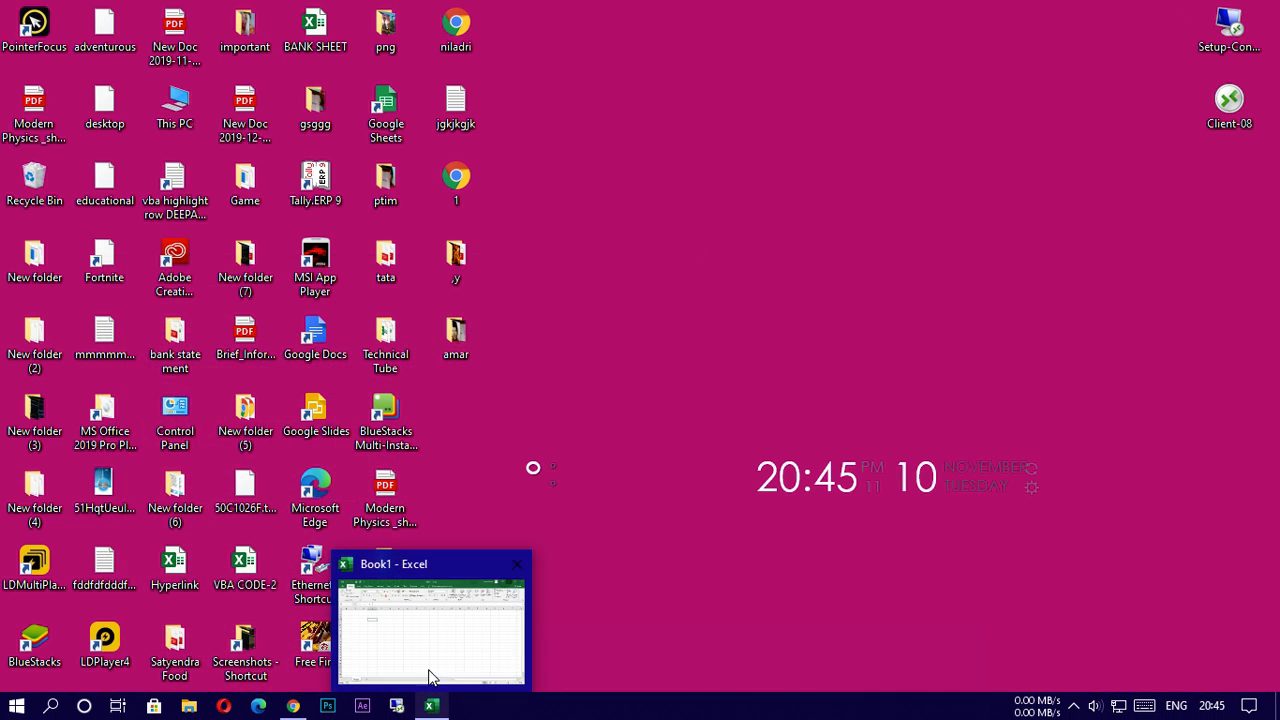
pyautogui.click(430, 655)
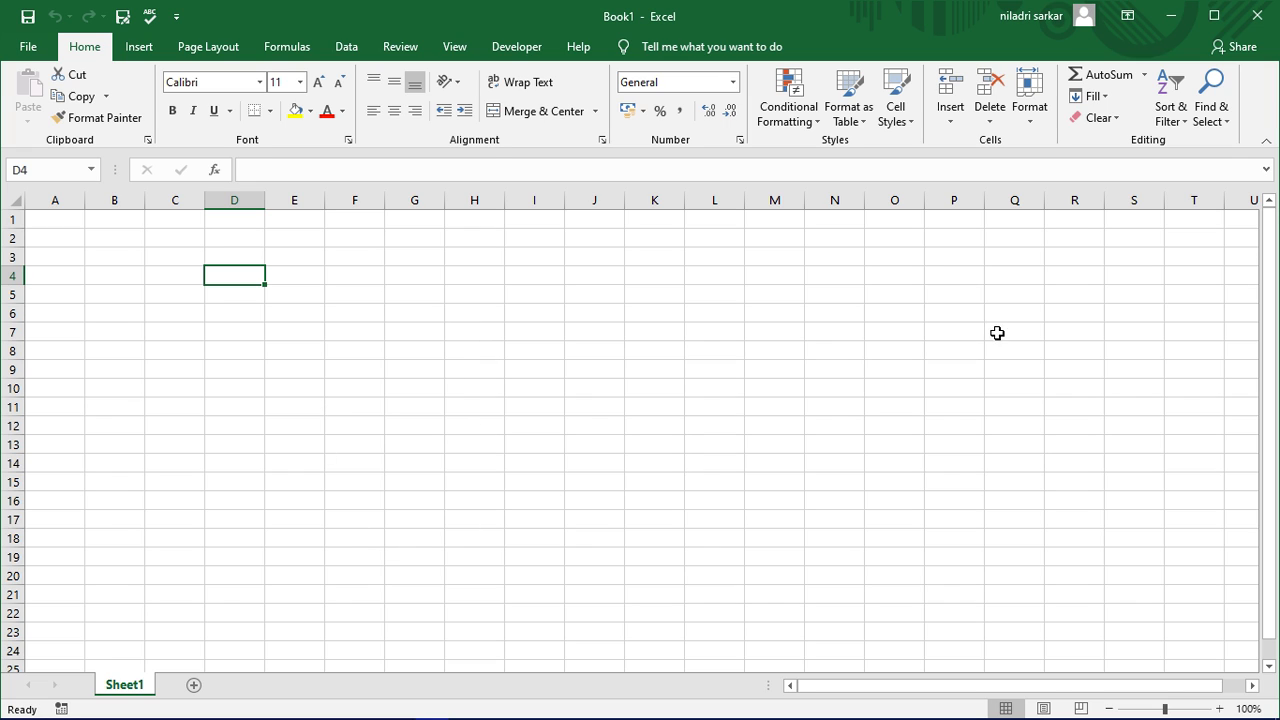
pyautogui.click(1172, 16)
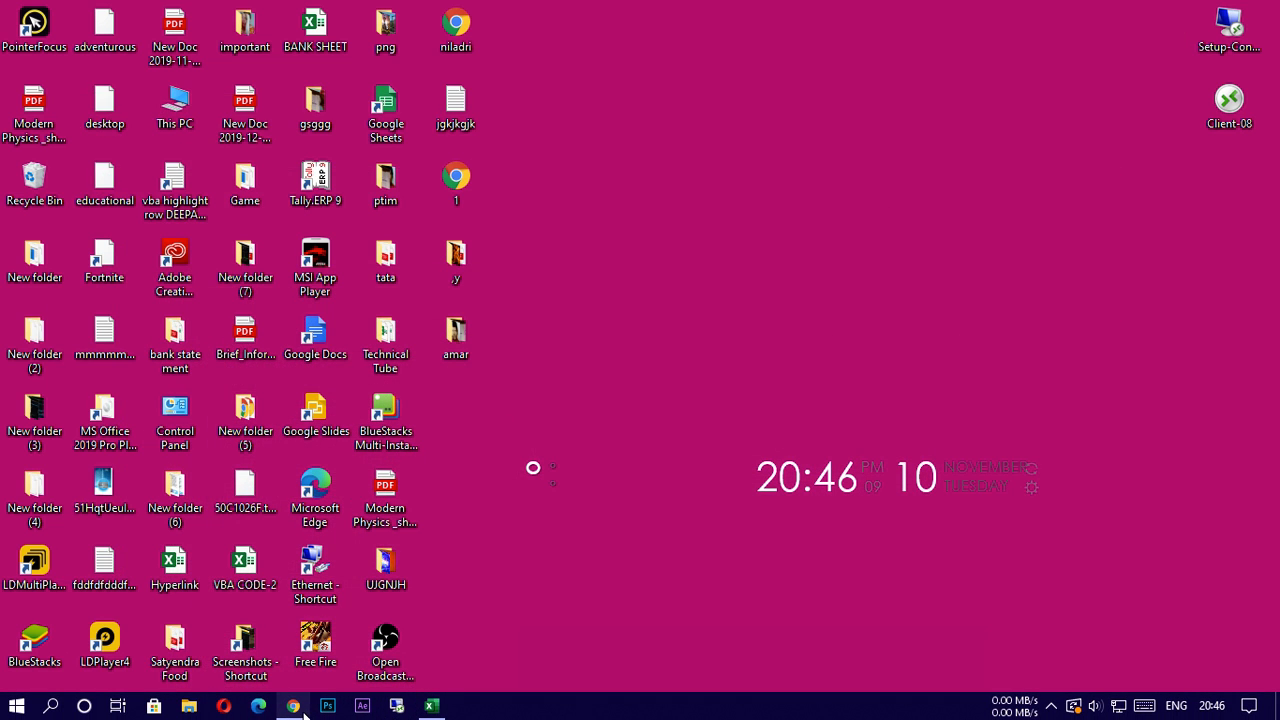
# Step: Switch to Chrome and copy the web address of the x-rates Indian Rupee exchange rates table
pyautogui.moveTo(296, 688)
pyautogui.click(314, 618)
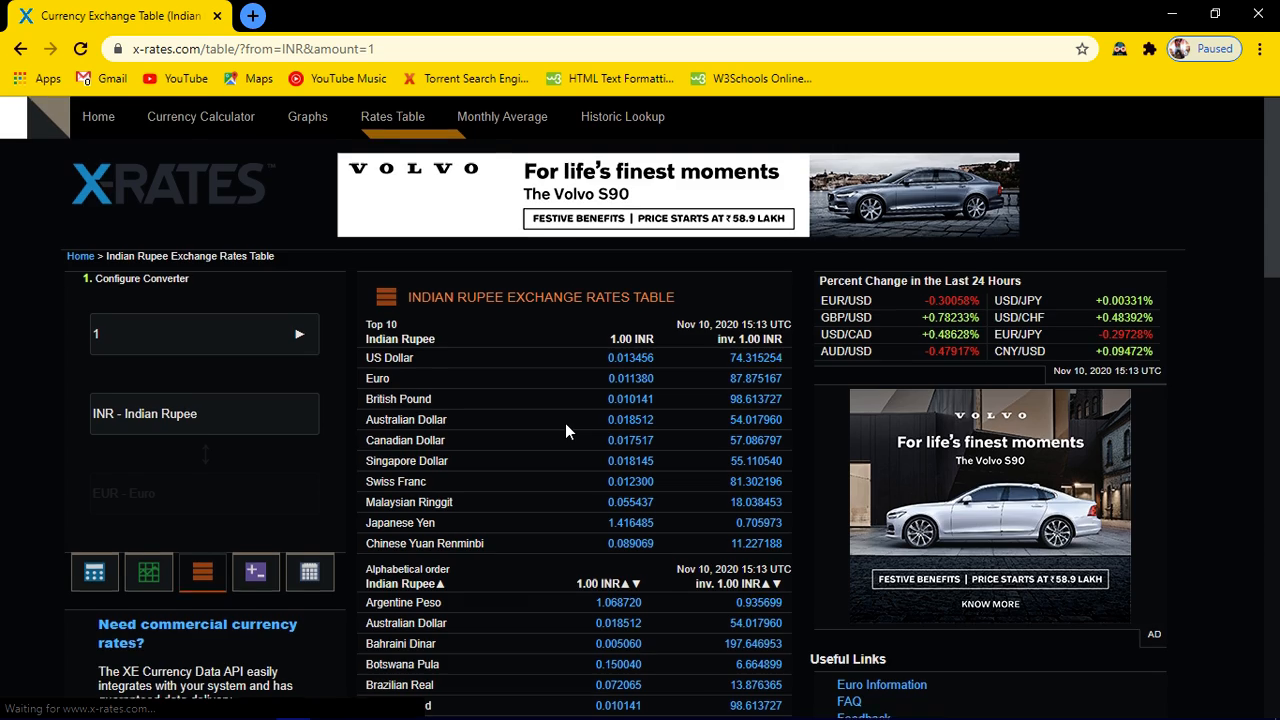
pyautogui.scroll(-1, 565, 423)
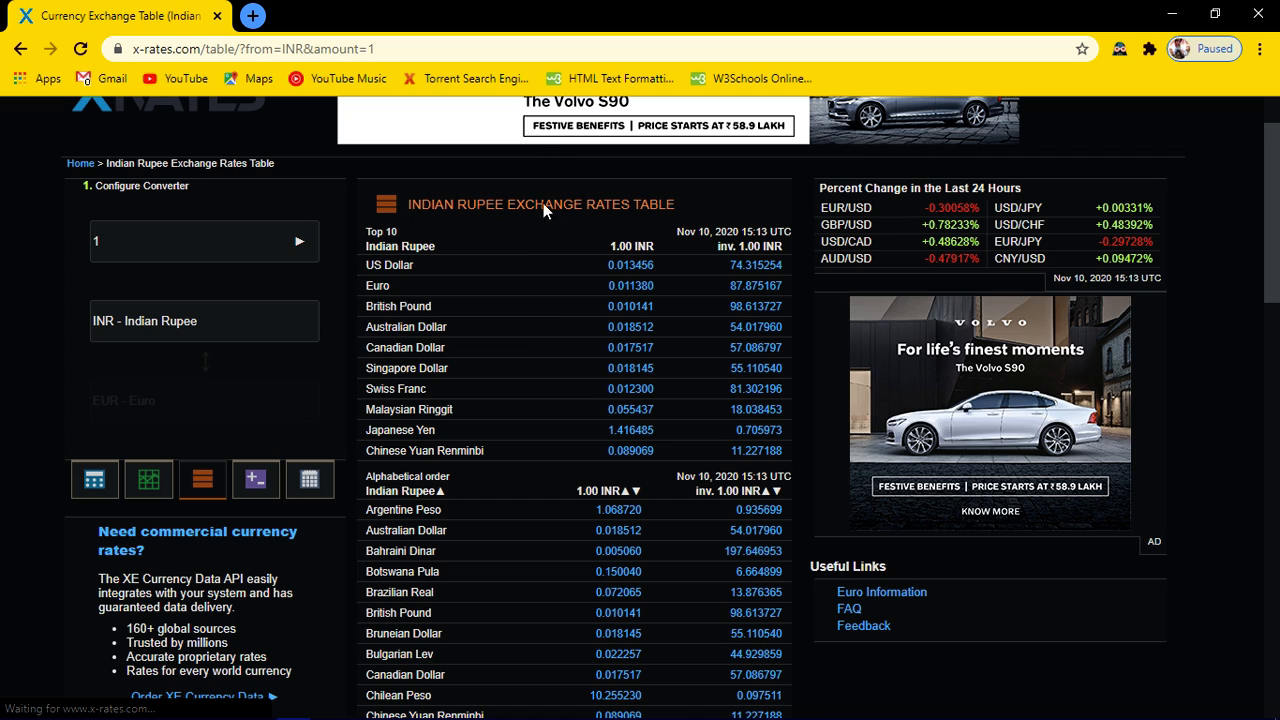
pyautogui.scroll(1, 629, 298)
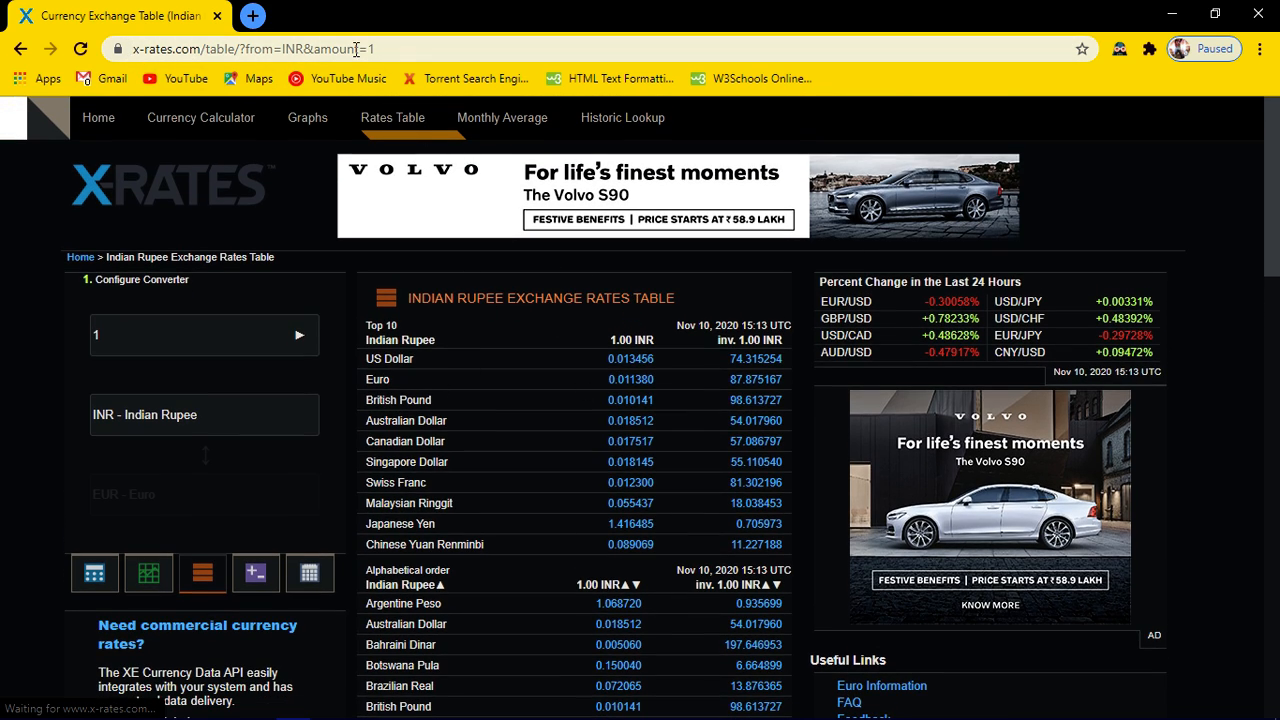
pyautogui.click(393, 49)
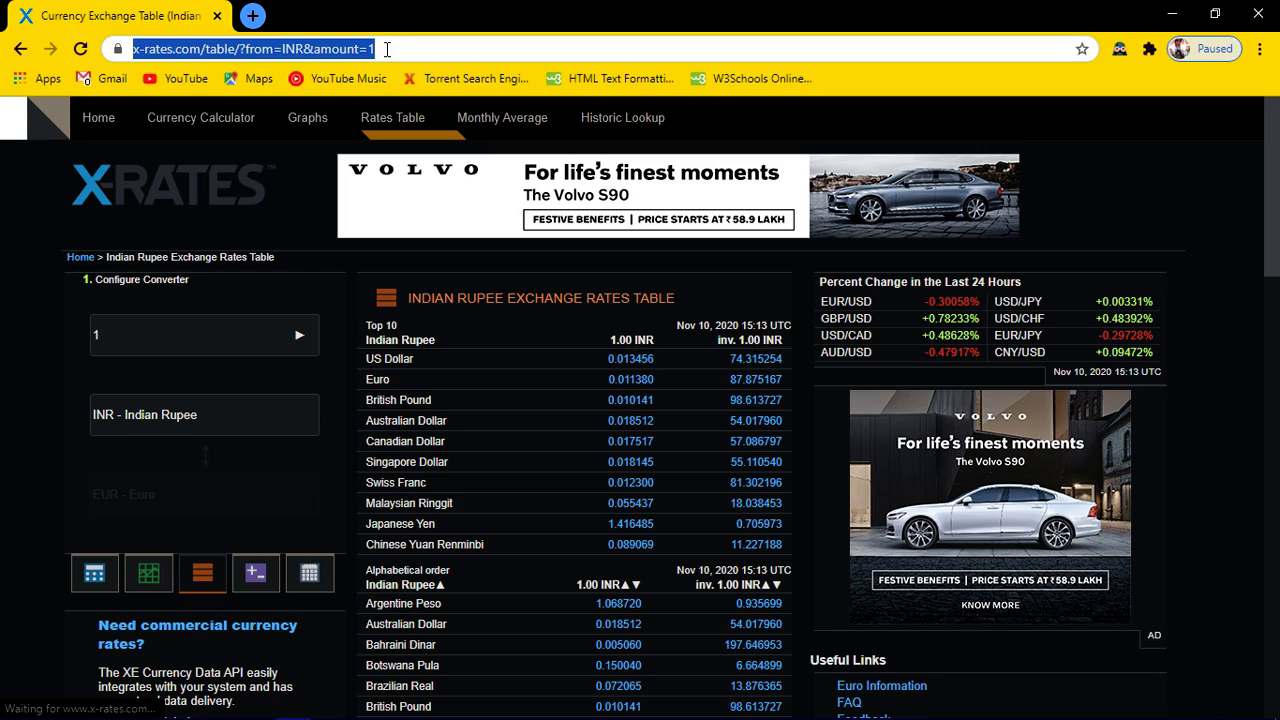
pyautogui.rightClick(305, 47)
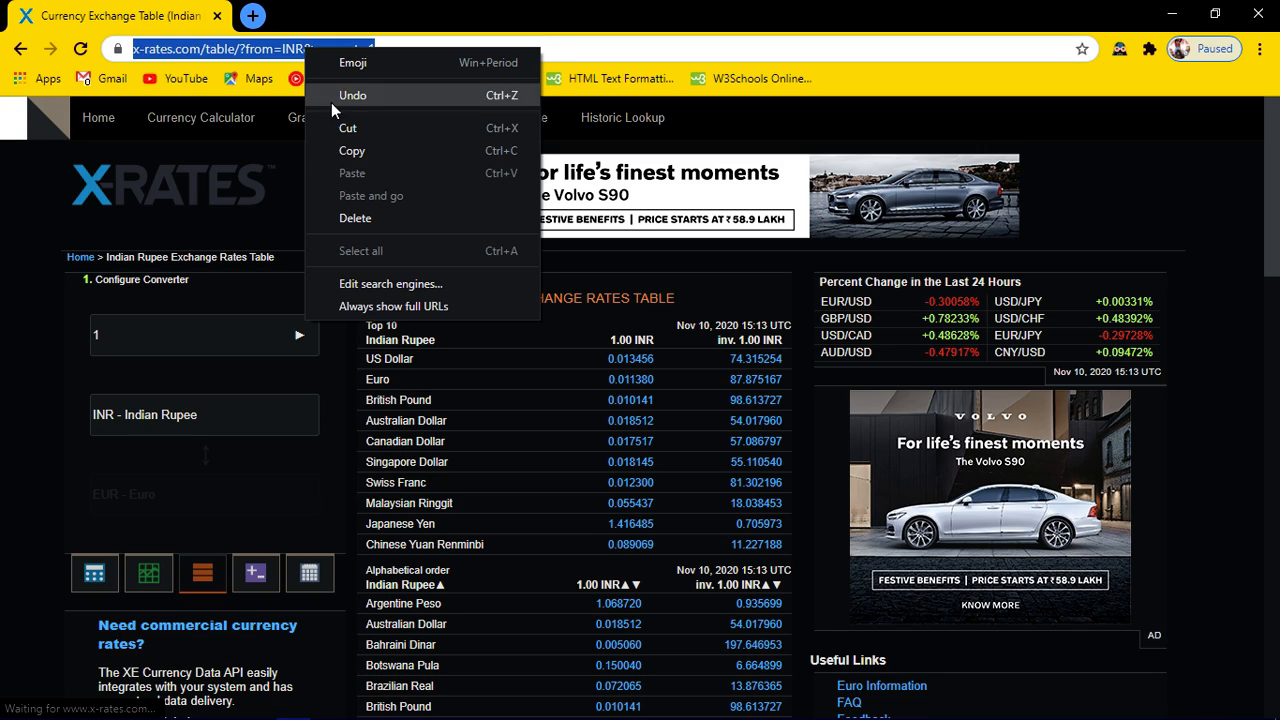
pyautogui.click(350, 150)
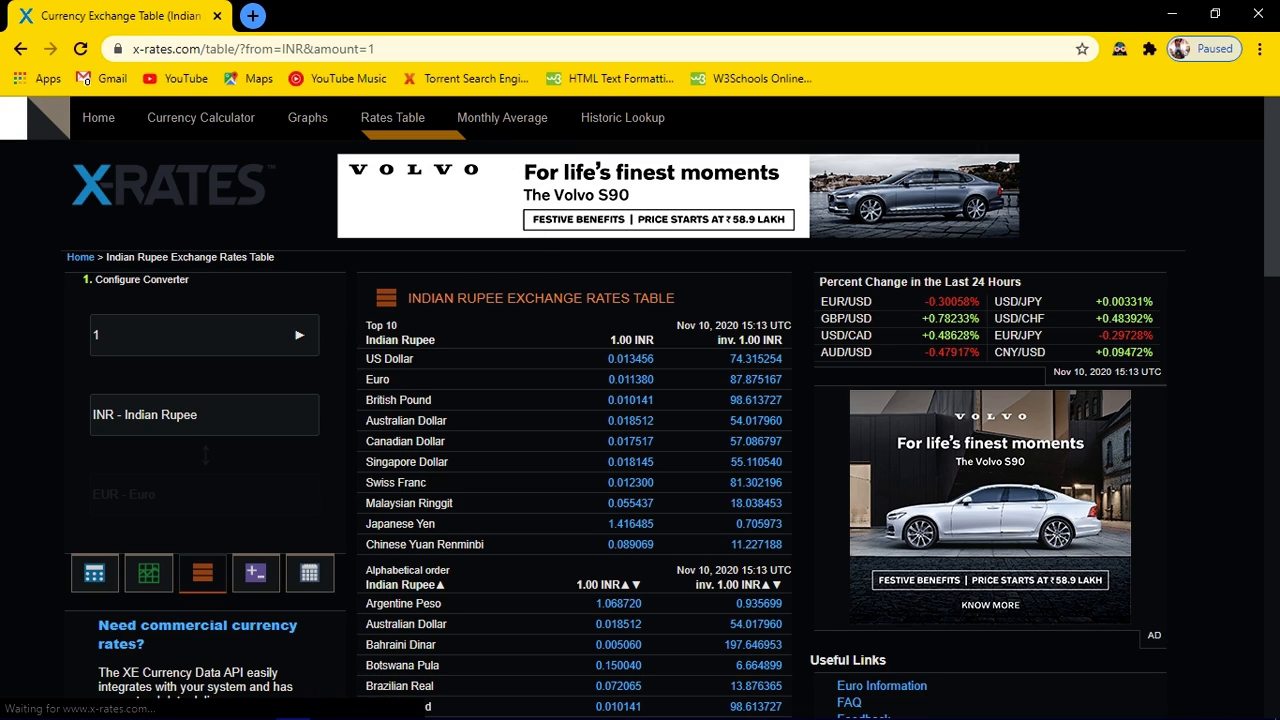
pyautogui.click(1174, 16)
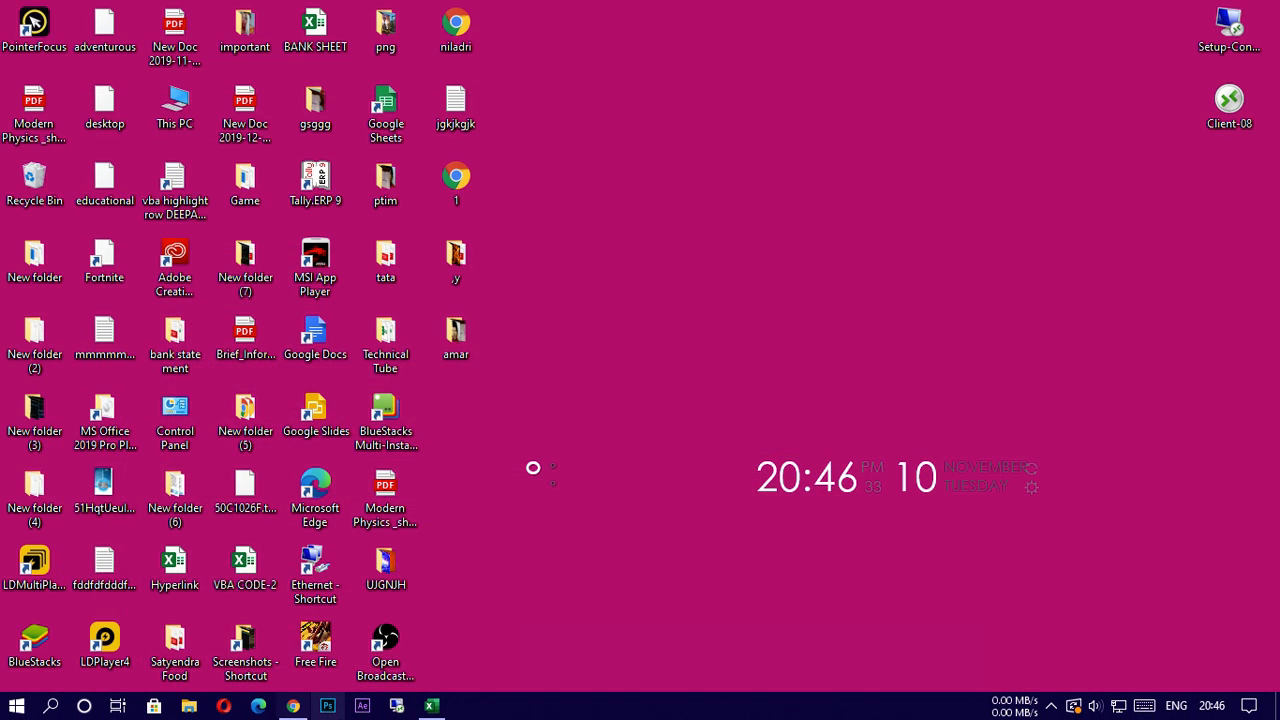
pyautogui.moveTo(429, 710)
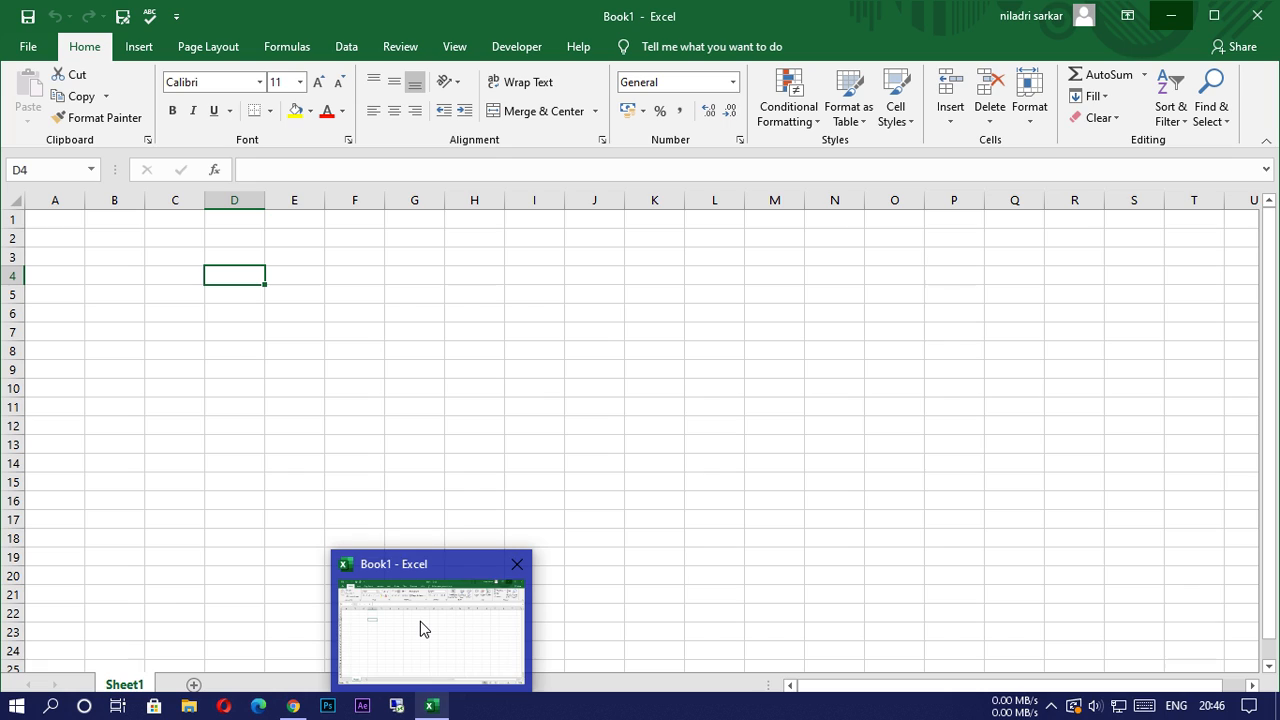
pyautogui.click(420, 621)
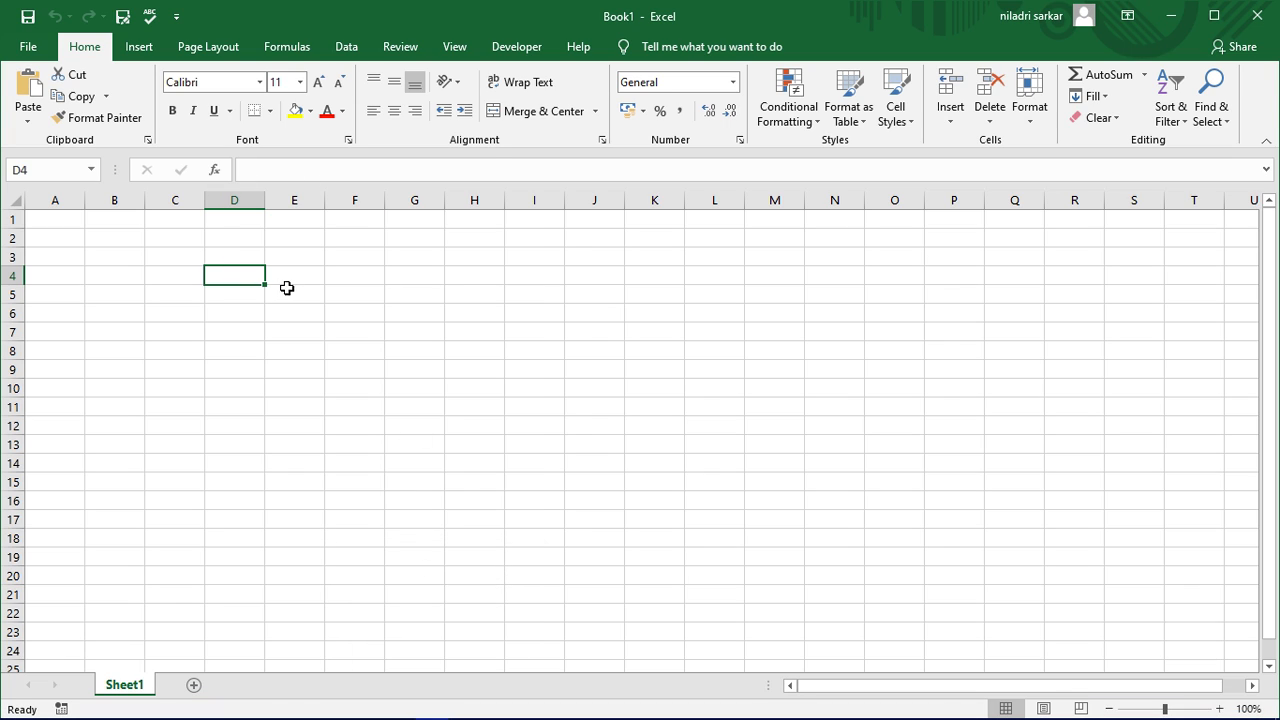
pyautogui.click(343, 47)
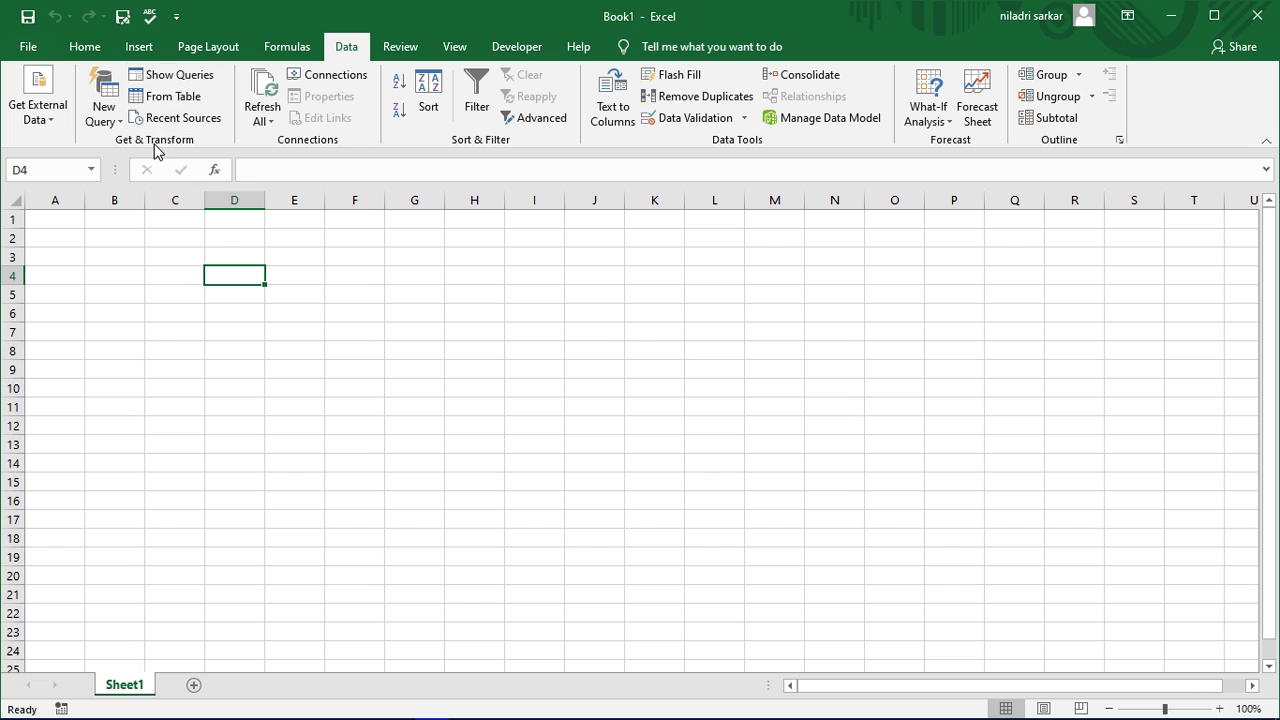
pyautogui.click(121, 121)
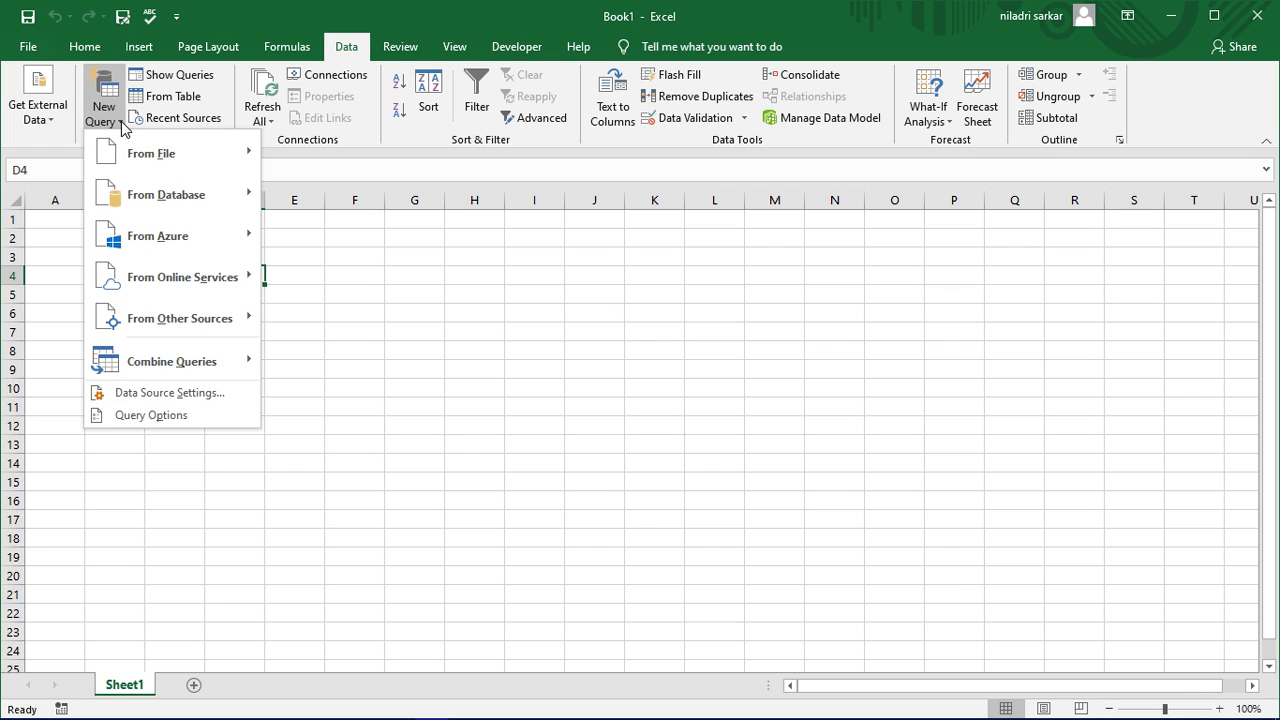
pyautogui.moveTo(159, 155)
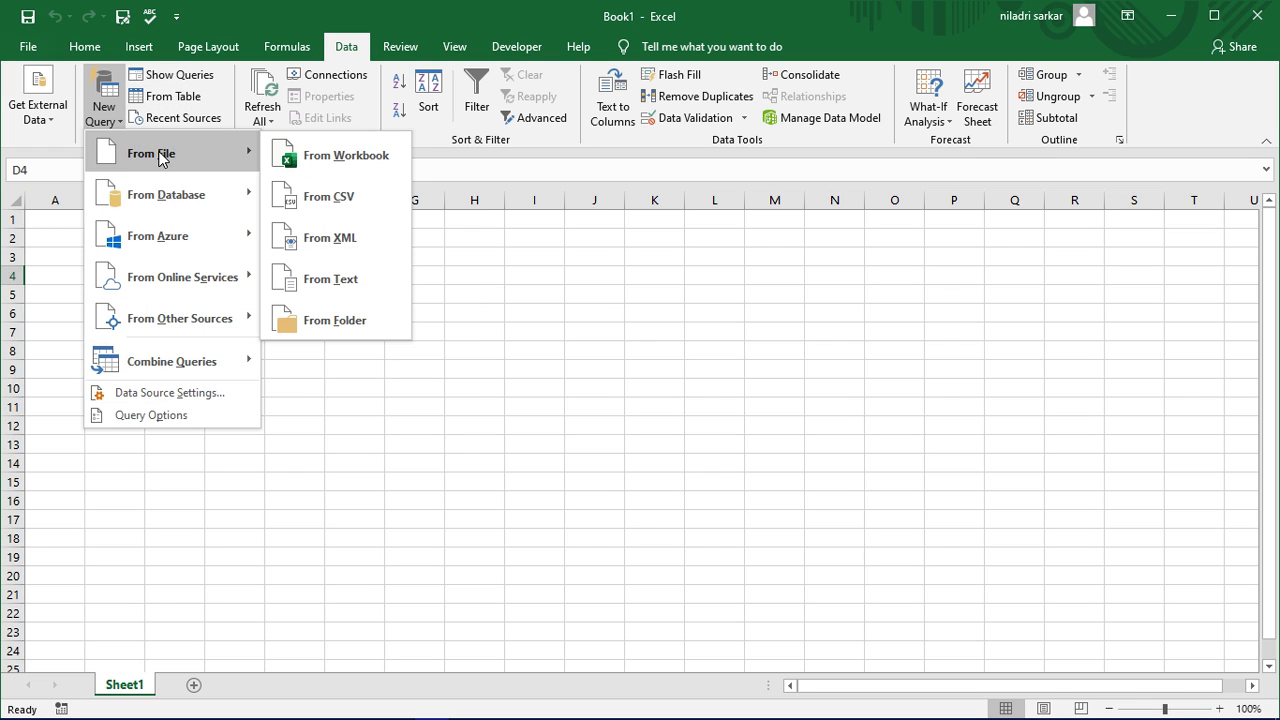
pyautogui.moveTo(166, 277)
pyautogui.moveTo(180, 324)
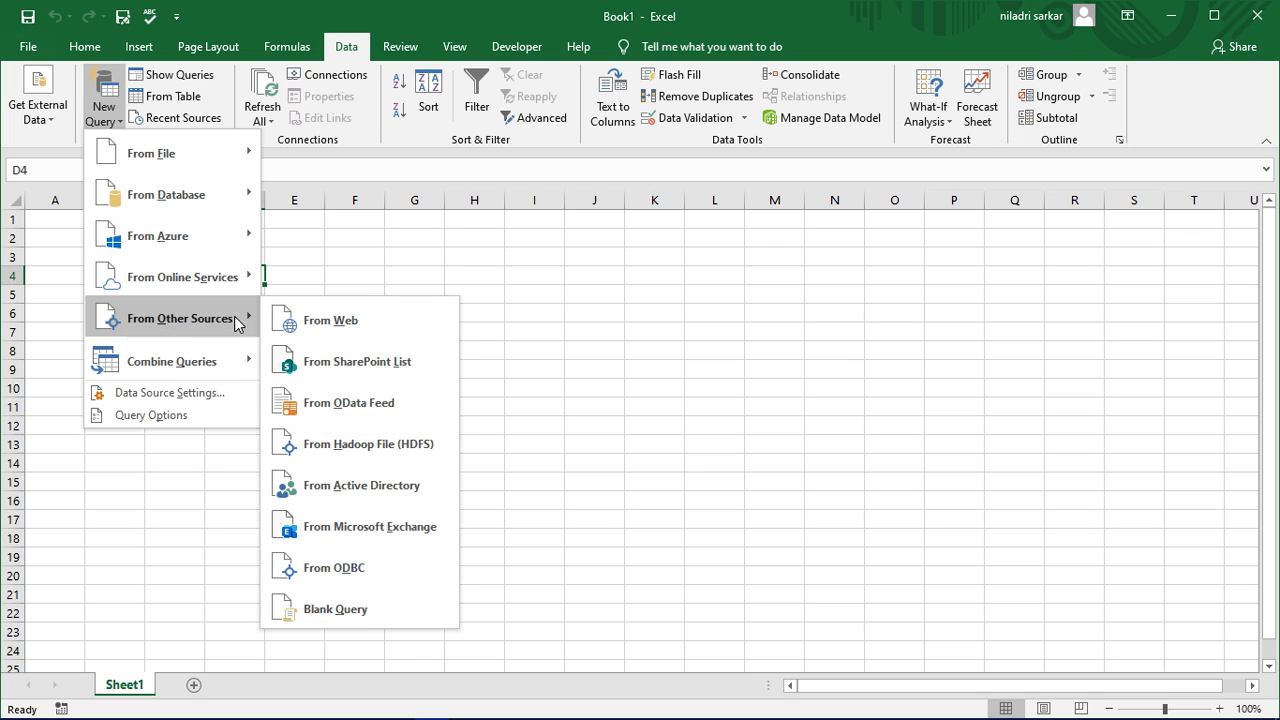
pyautogui.click(353, 313)
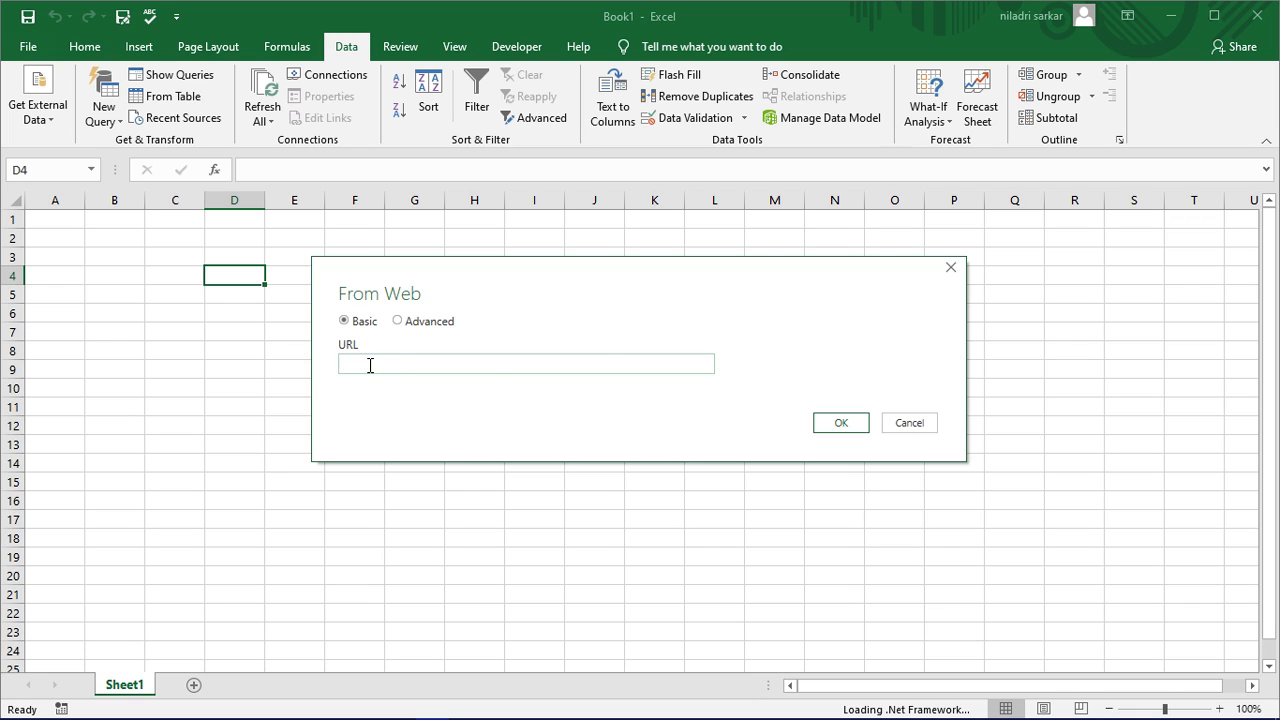
pyautogui.hotkey('ctrl', 'v')
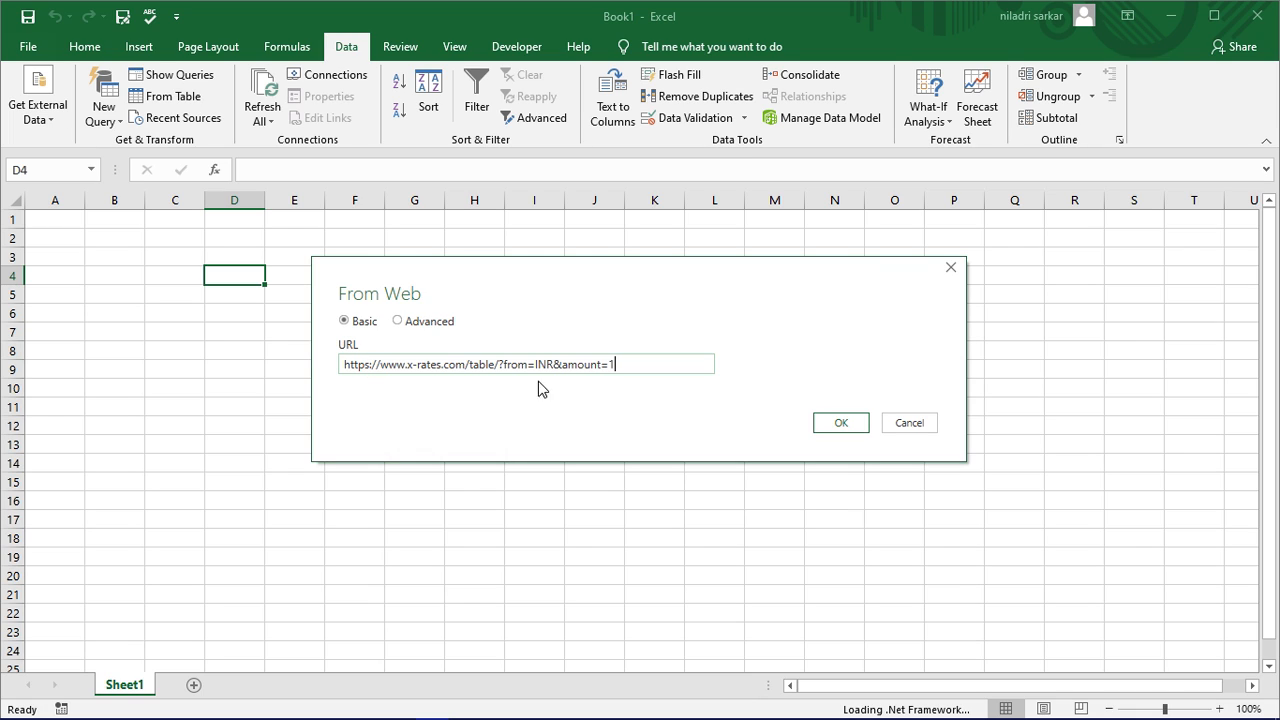
pyautogui.click(852, 425)
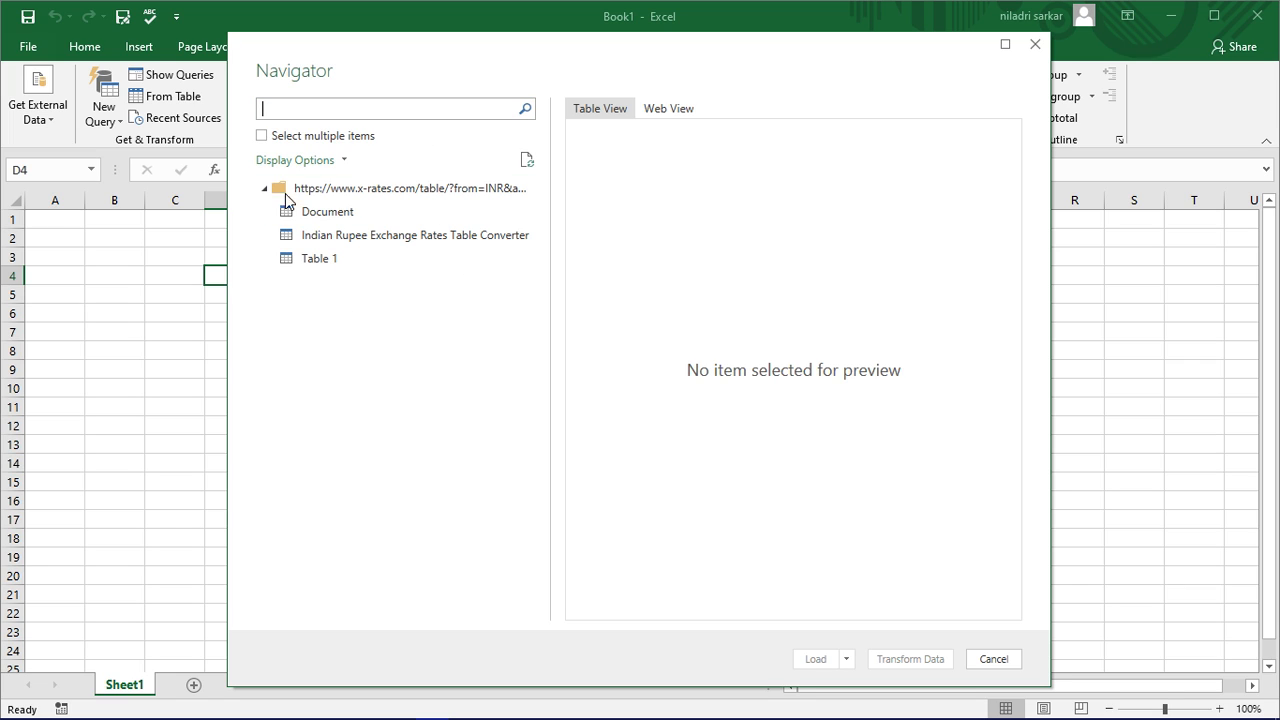
# Step: Preview Document, Indian Rupee Exchange Rates Table Converter and Table 1, and load Table 1 into the workbook
pyautogui.click(330, 220)
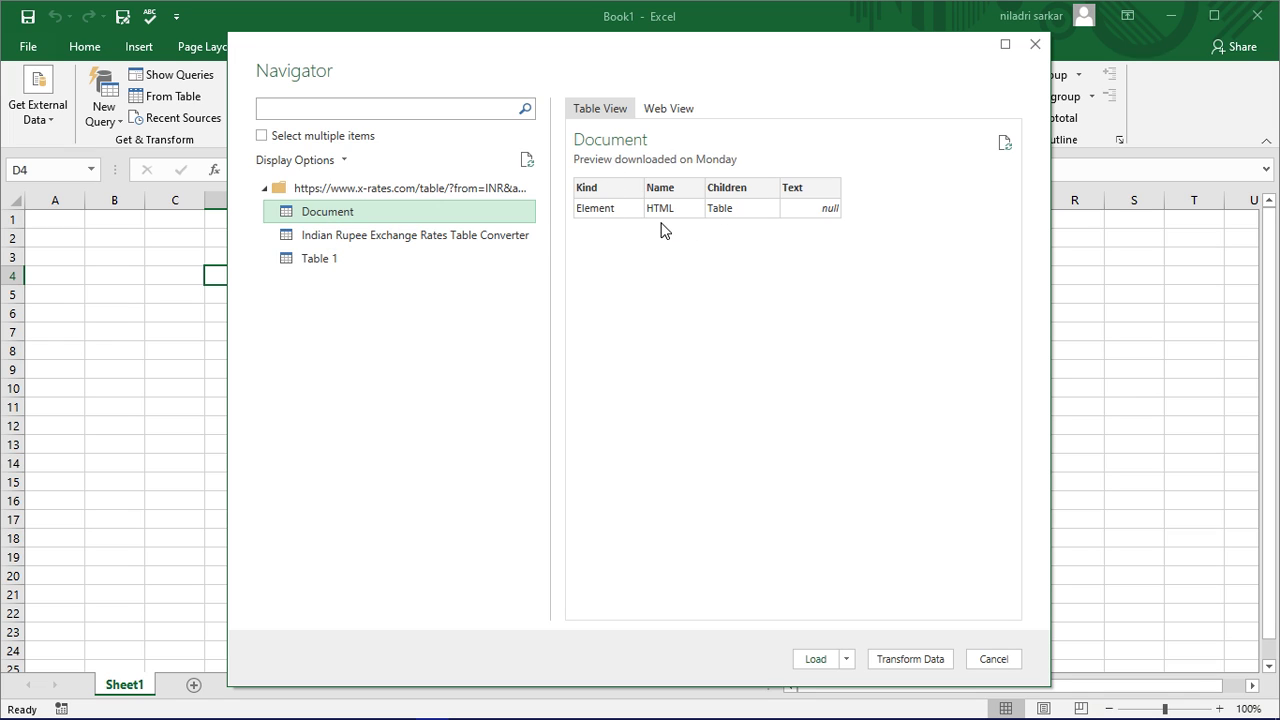
pyautogui.click(436, 240)
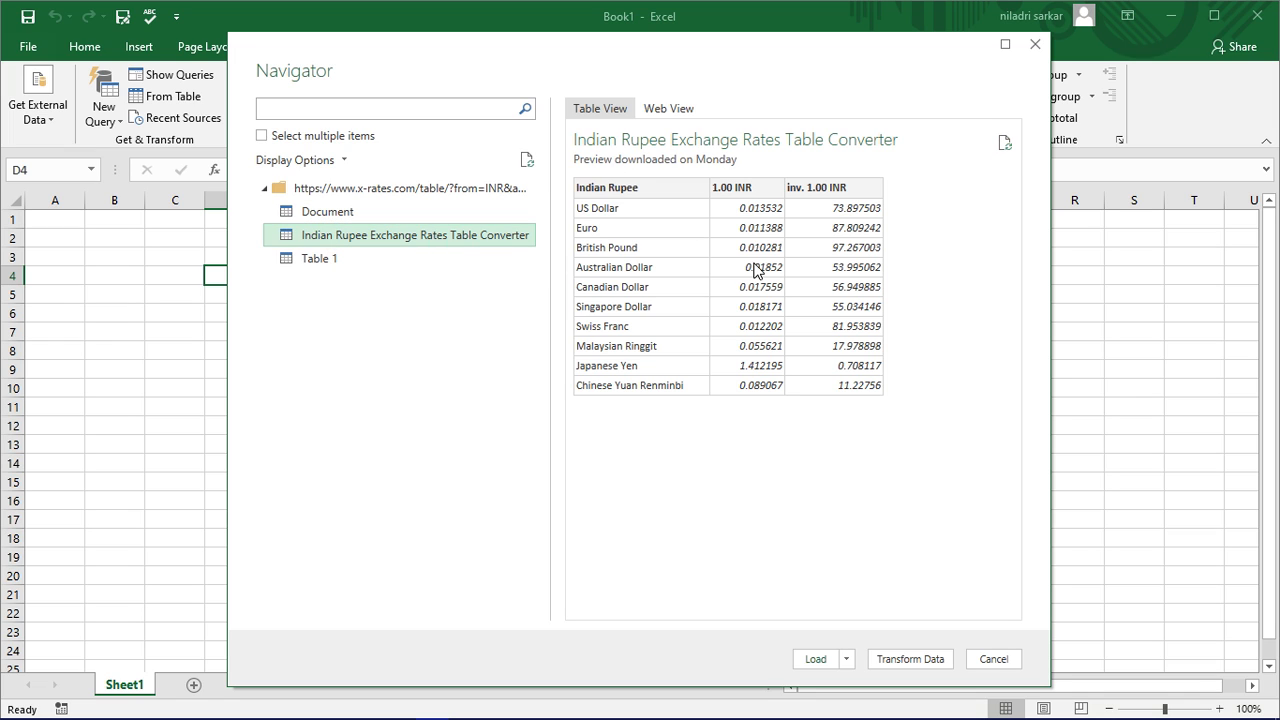
pyautogui.click(322, 264)
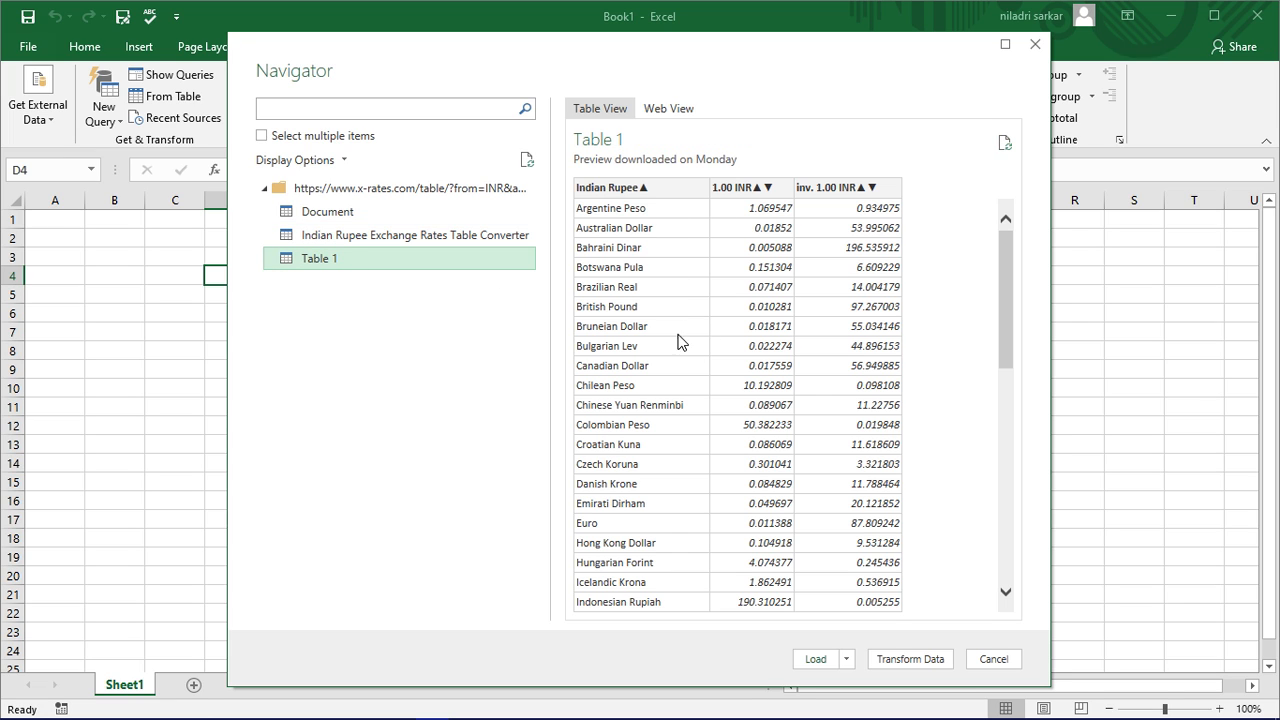
pyautogui.scroll(-8, 698, 345)
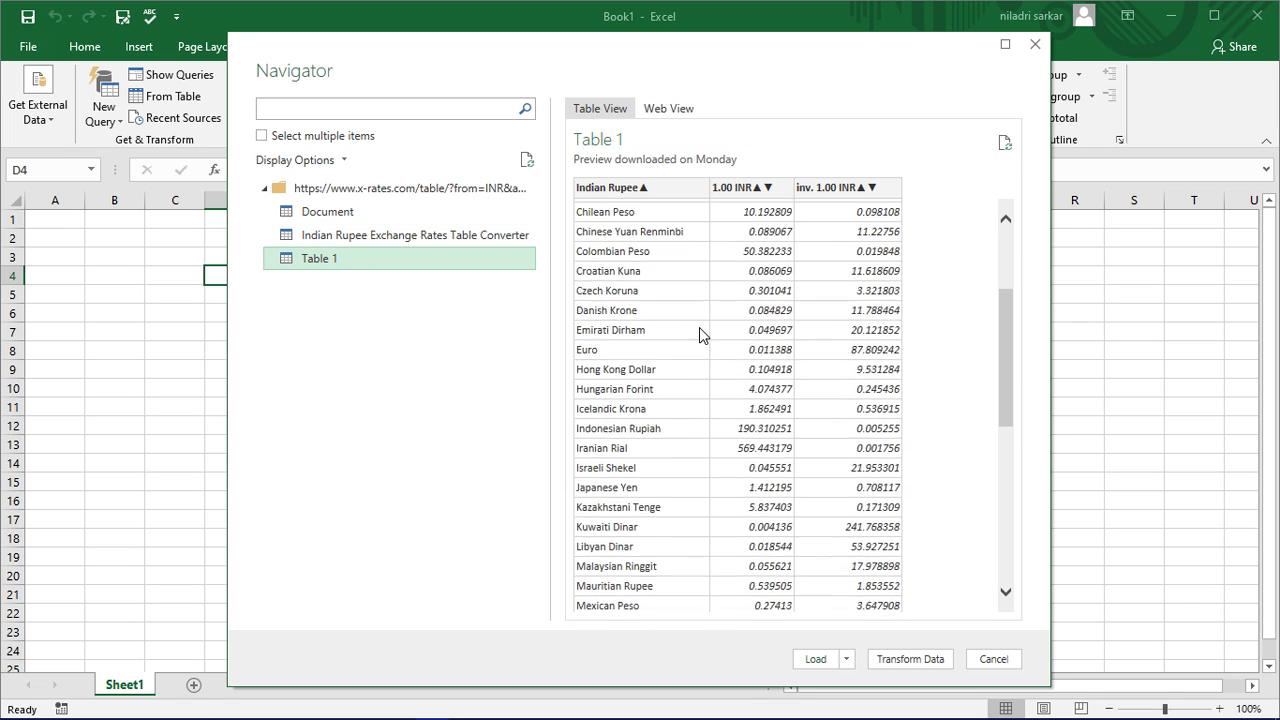
pyautogui.scroll(4, 698, 349)
pyautogui.scroll(4, 698, 349)
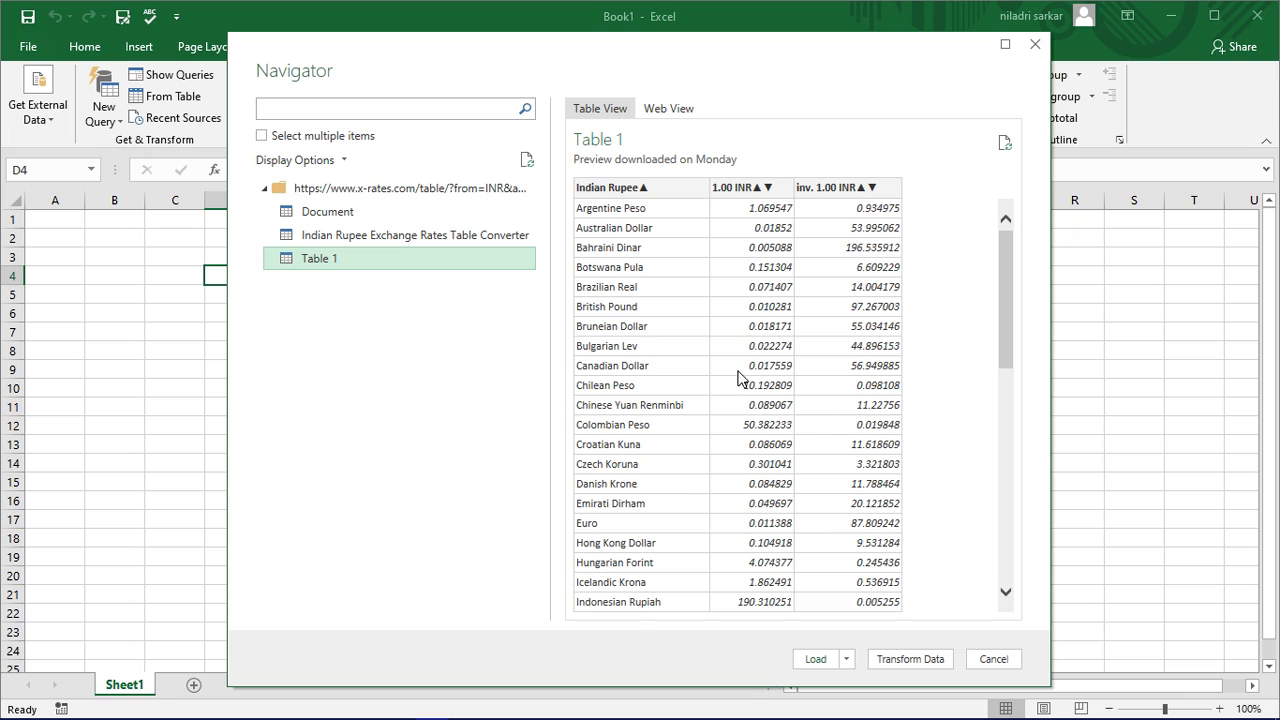
pyautogui.click(814, 659)
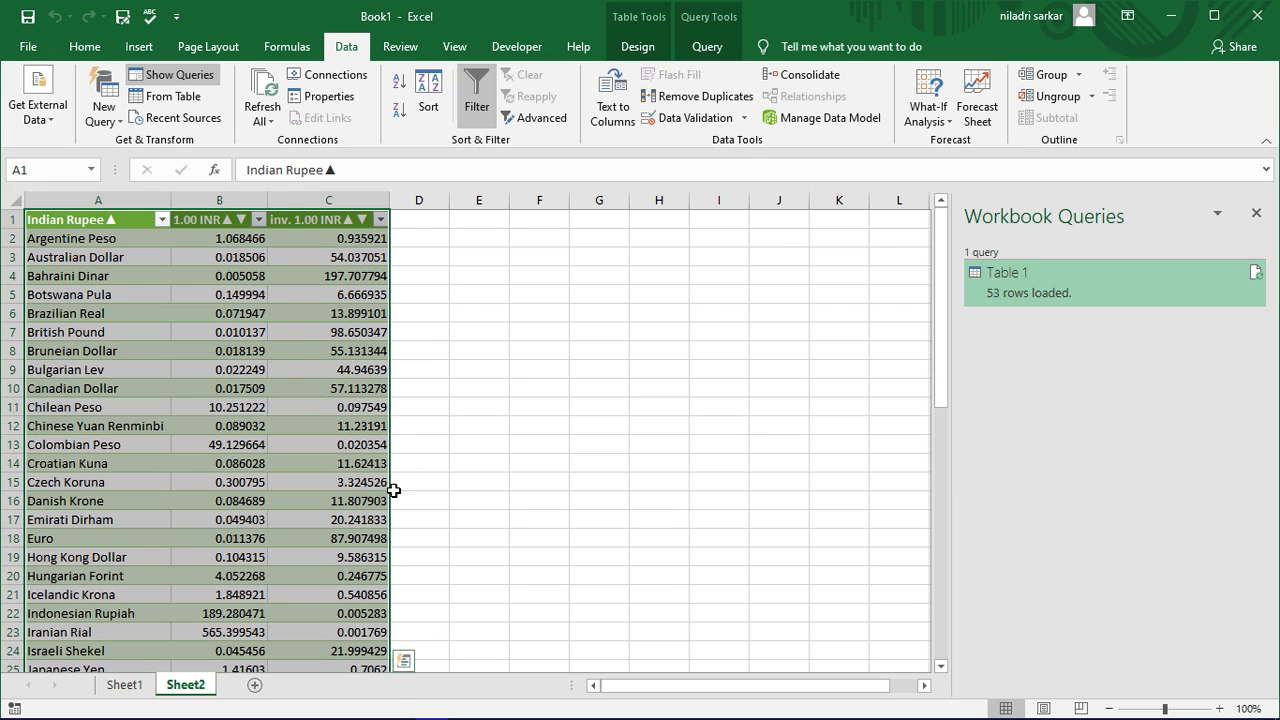
pyautogui.scroll(-1, 301, 500)
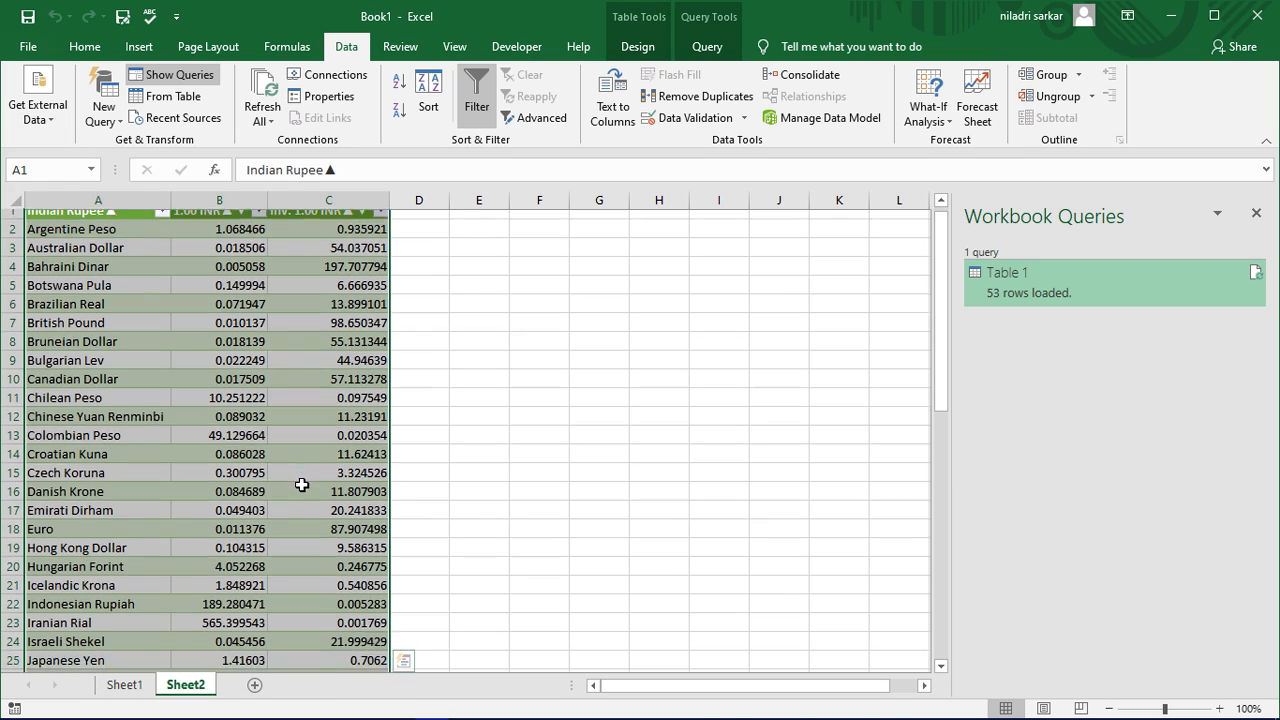
pyautogui.scroll(1, 301, 484)
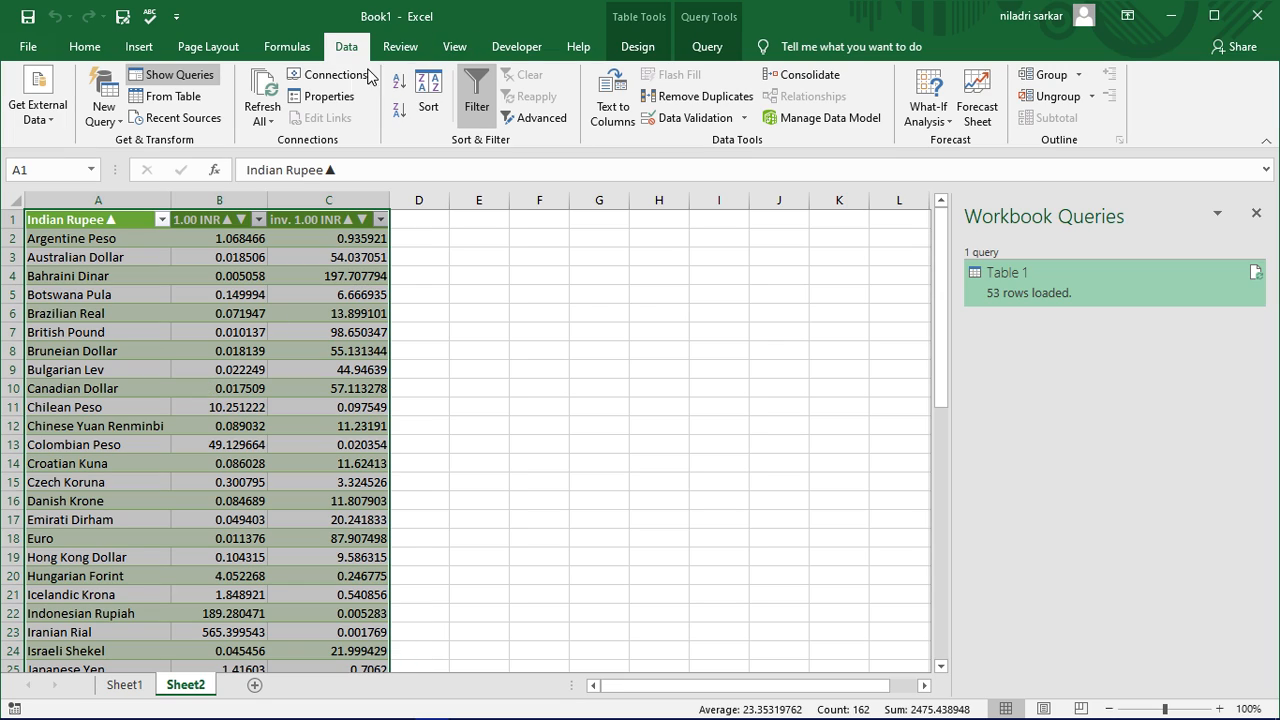
pyautogui.click(339, 98)
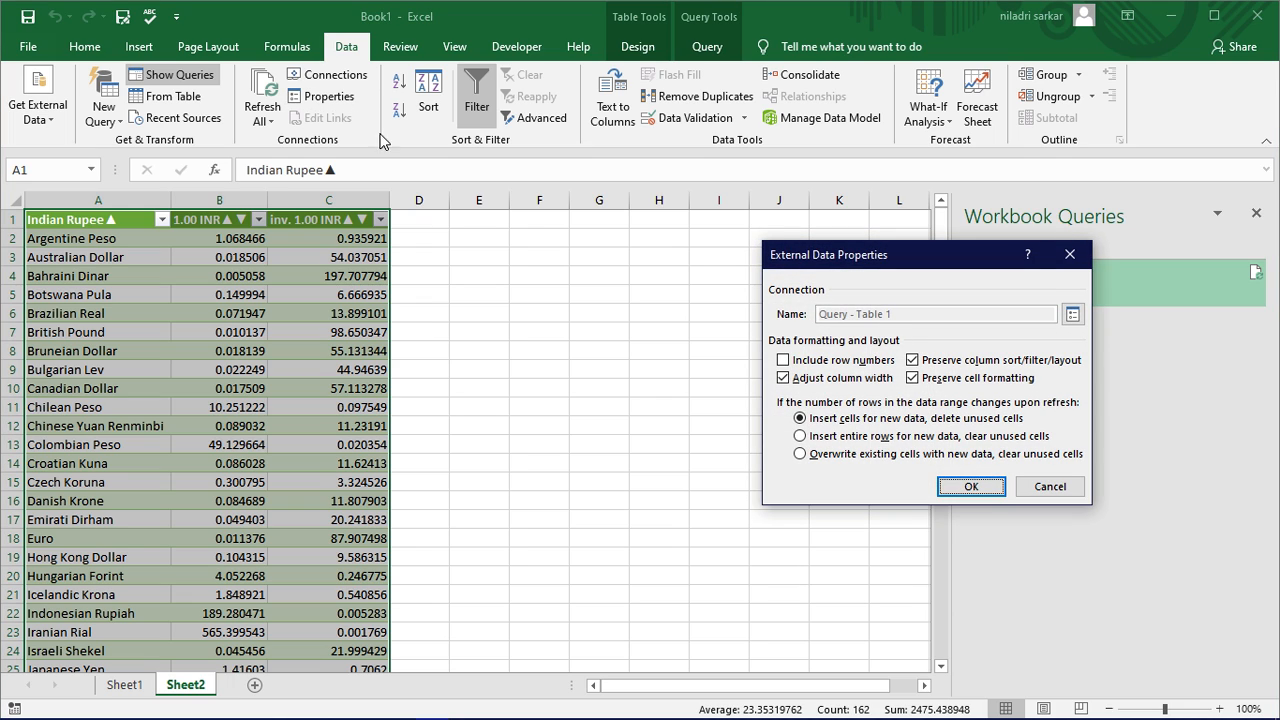
pyautogui.click(1069, 254)
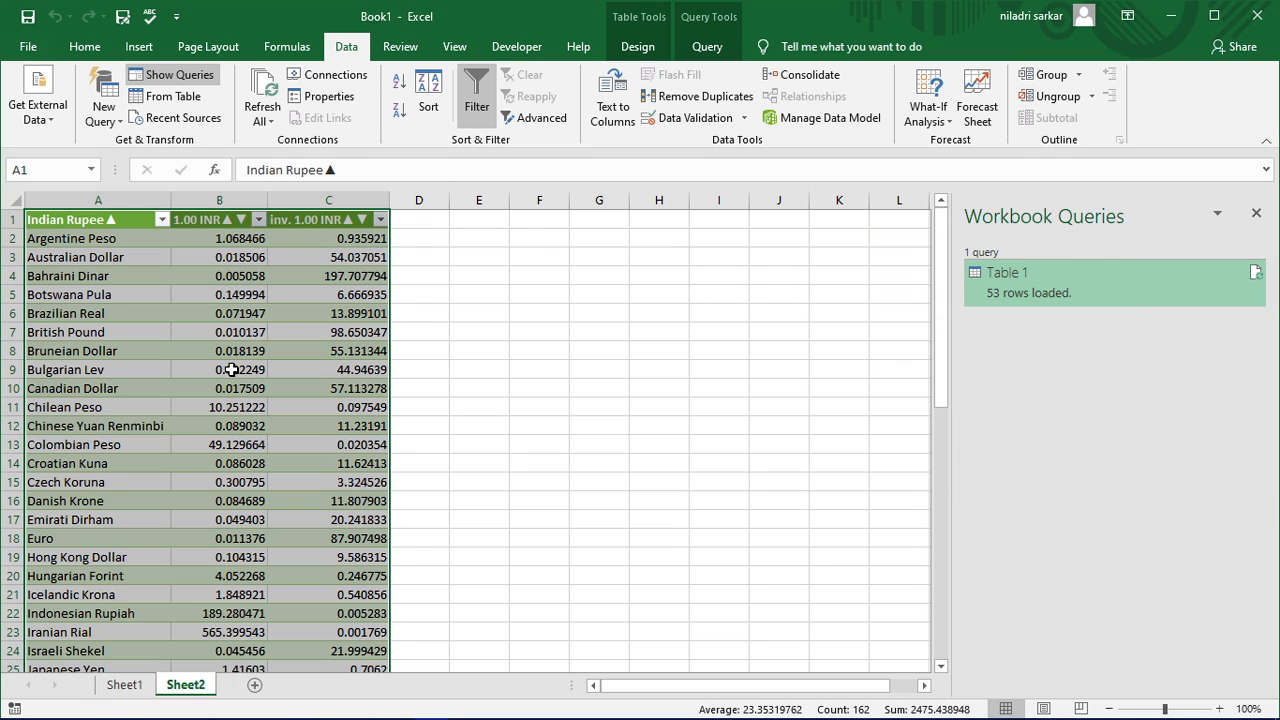
pyautogui.click(235, 366)
pyautogui.click(331, 101)
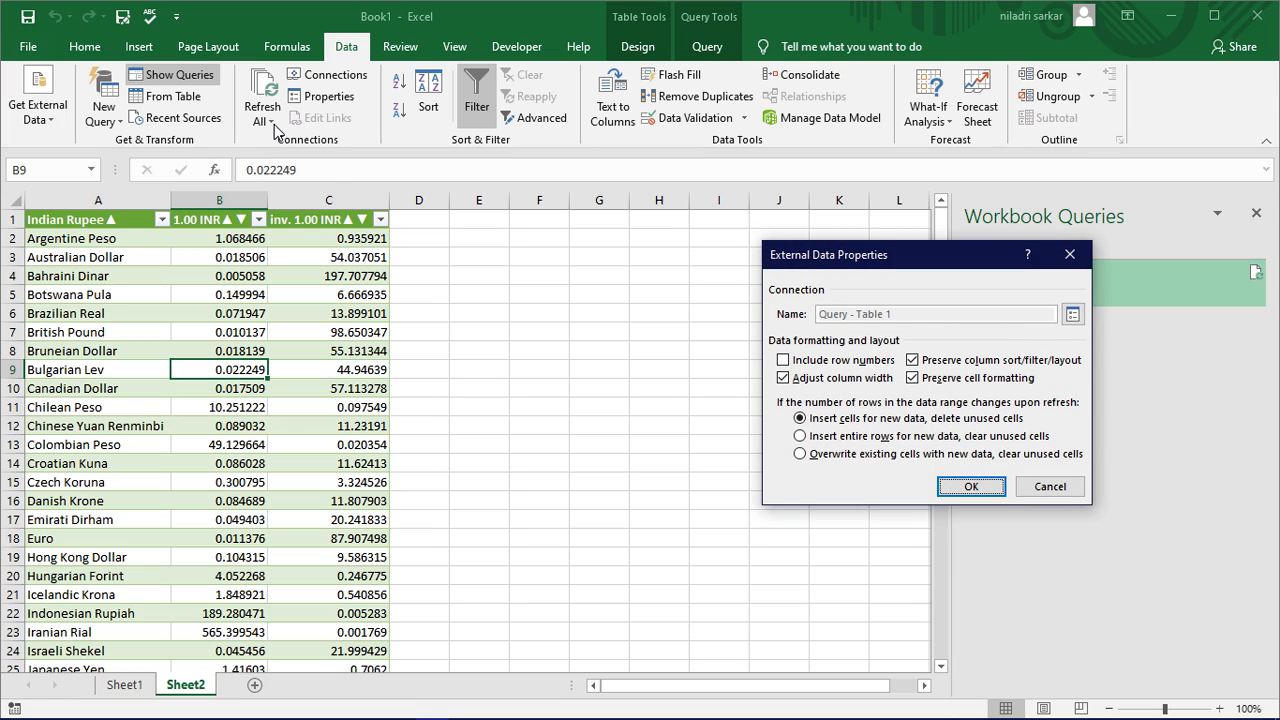
pyautogui.click(1070, 255)
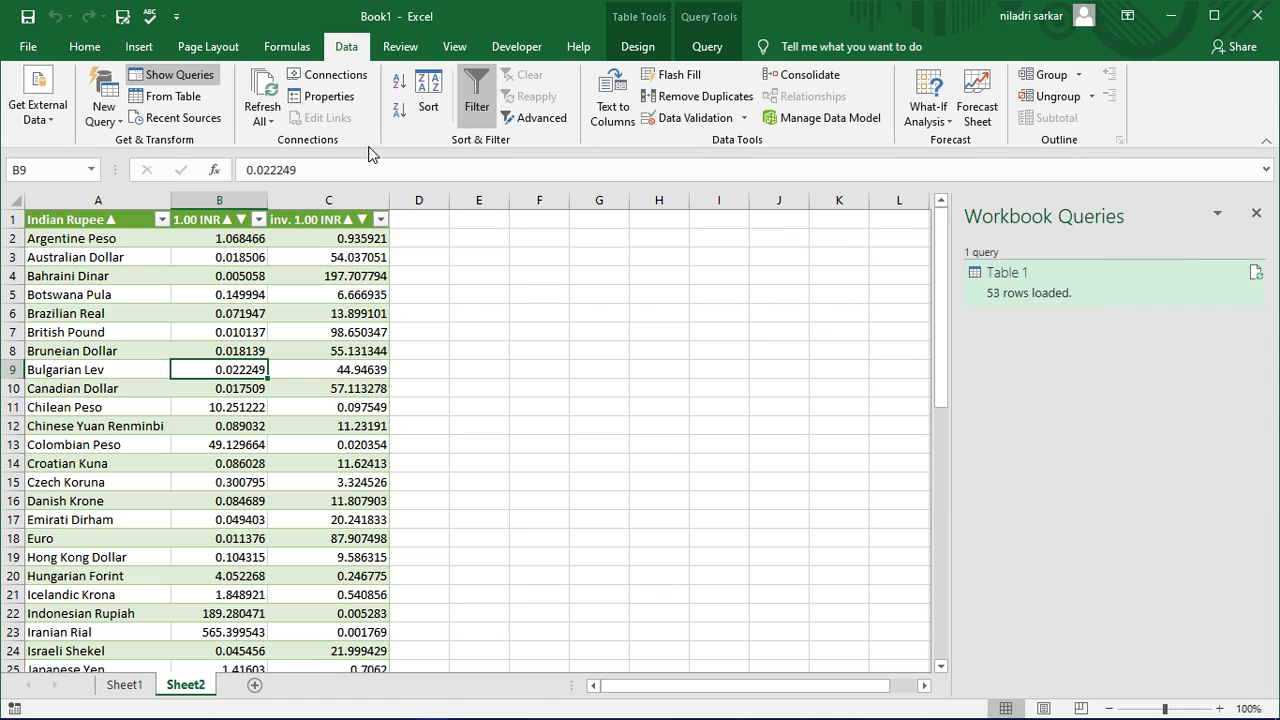
# Step: Set the Table 1 query connection to refresh automatically every 1 minute
pyautogui.click(272, 121)
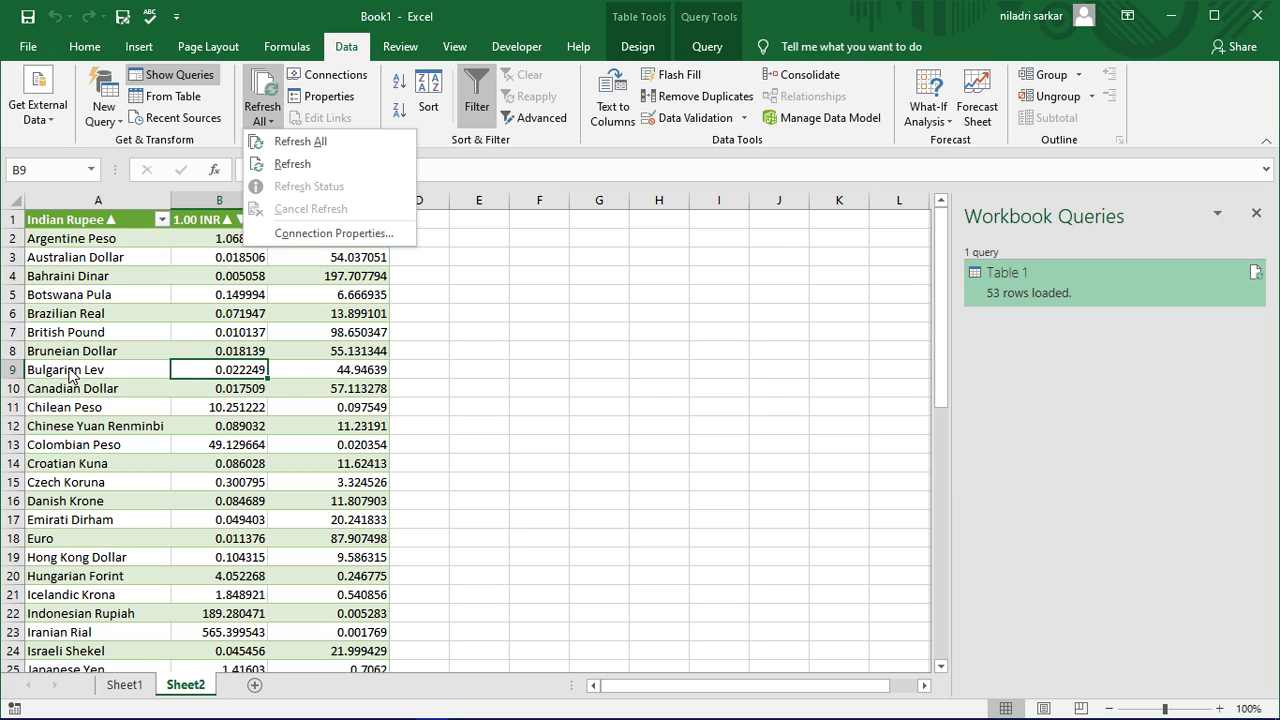
pyautogui.click(307, 234)
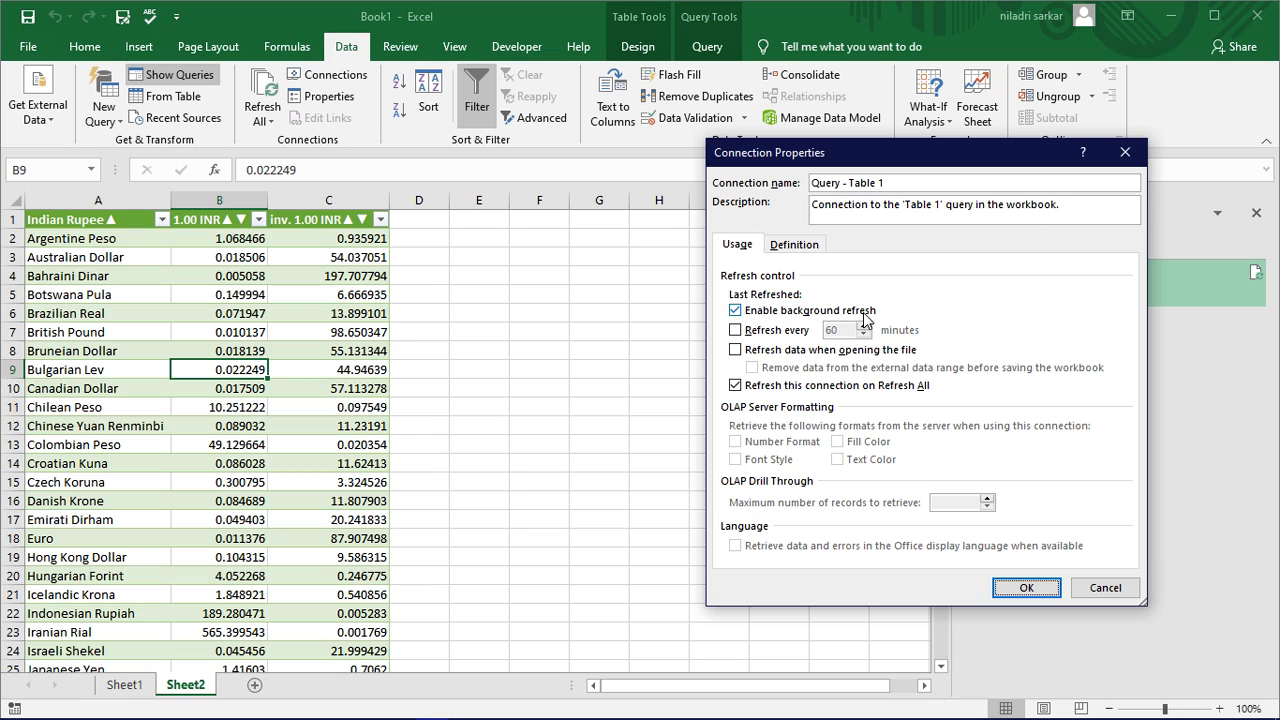
pyautogui.click(736, 331)
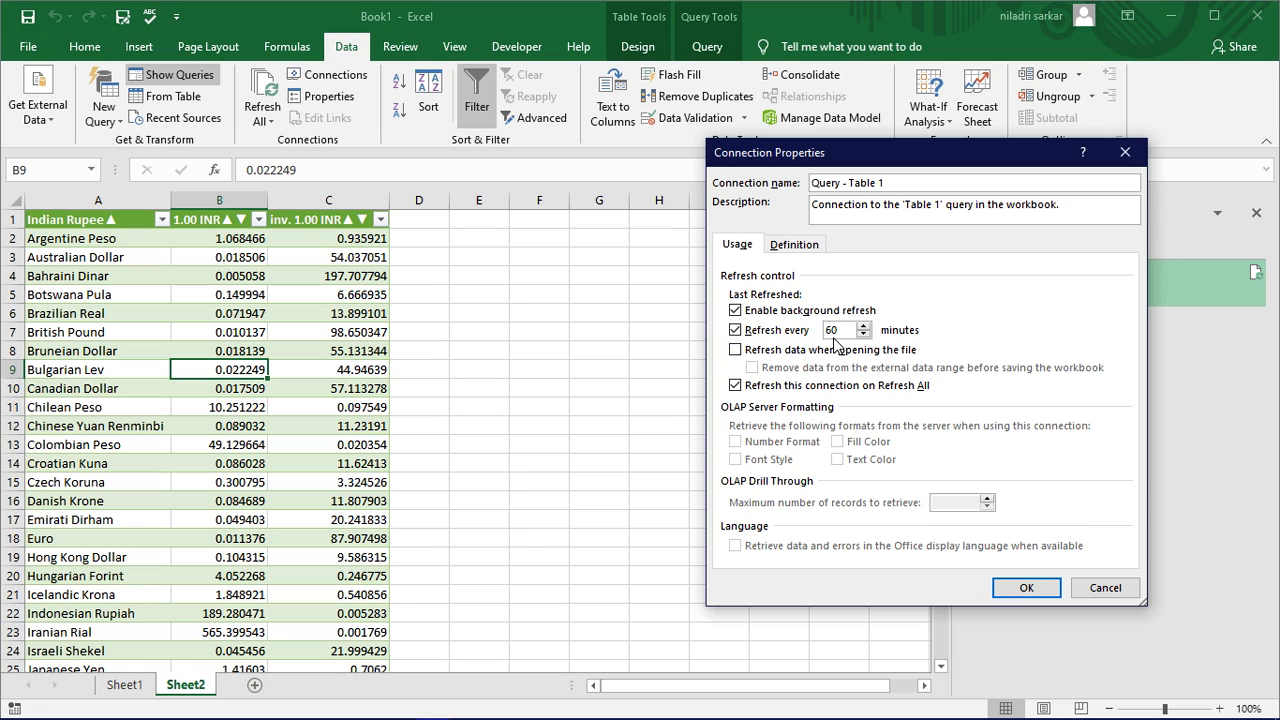
pyautogui.press('Delete')
pyautogui.write('1')
pyautogui.press('Delete')
pyautogui.click(1038, 592)
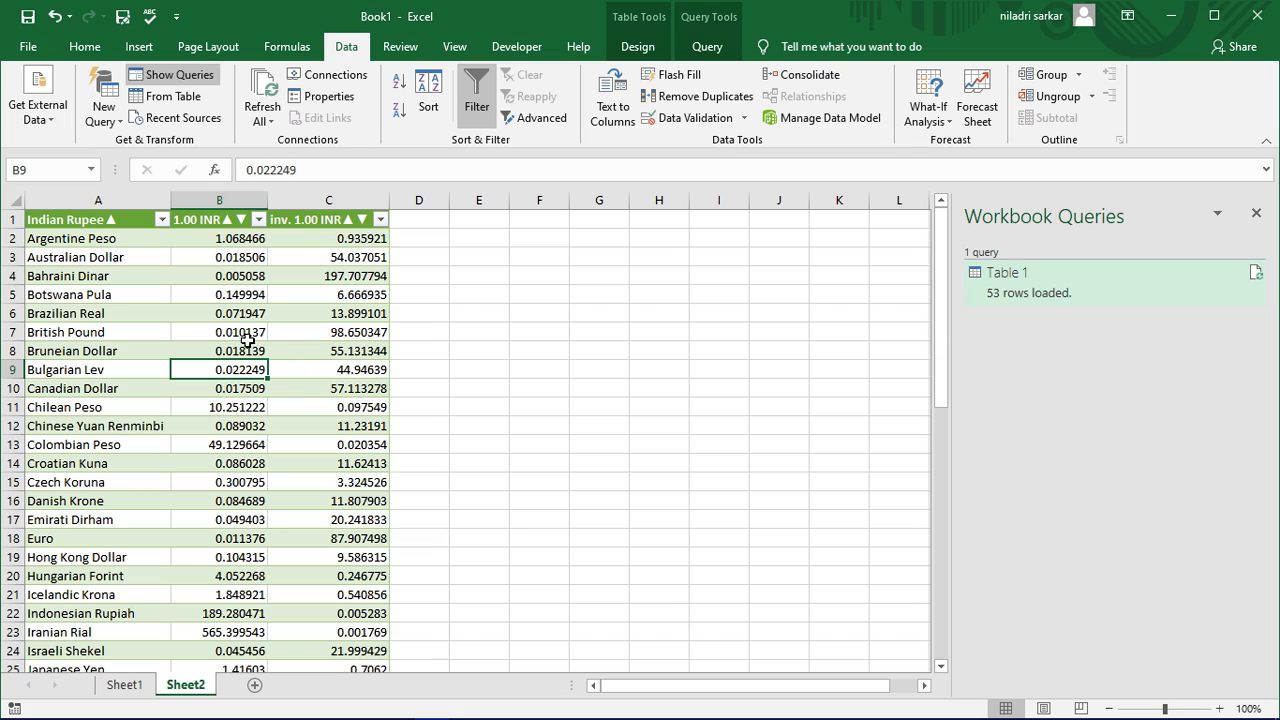
pyautogui.click(270, 124)
pyautogui.moveTo(115, 708)
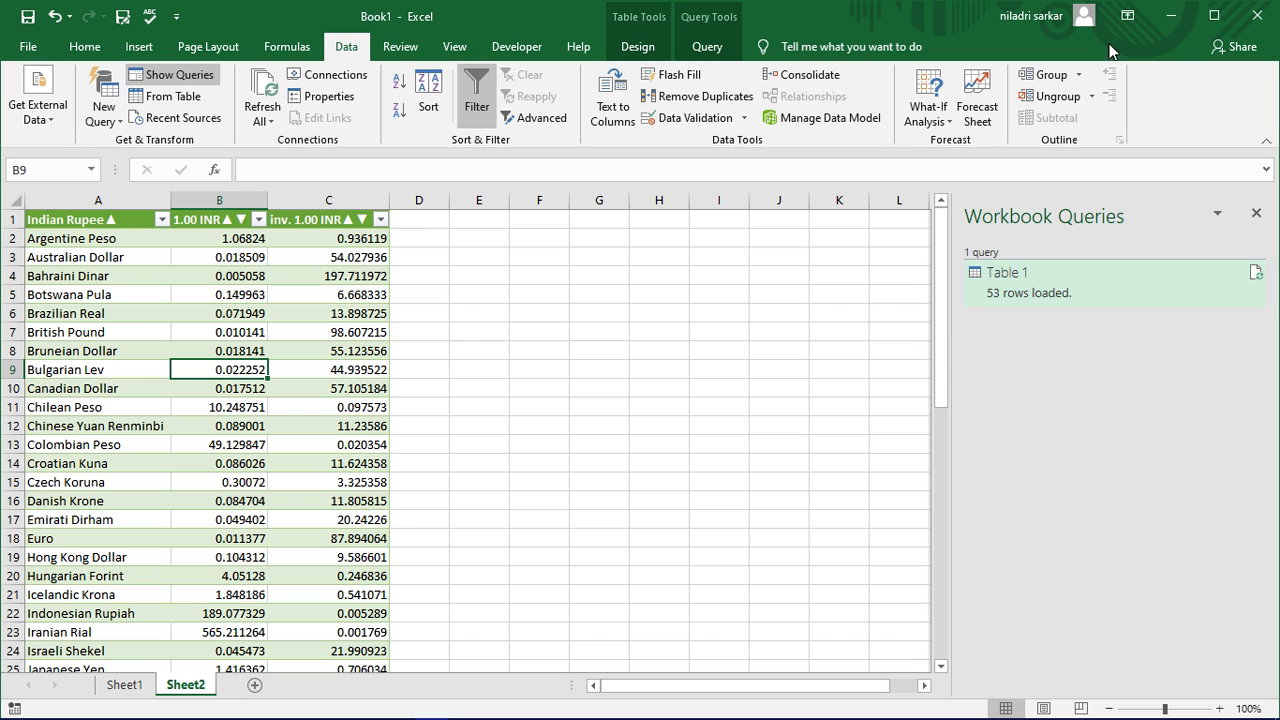
# Step: Switch to Chrome and examine the current Indian Rupee rates on the x-rates table page
pyautogui.click(1170, 16)
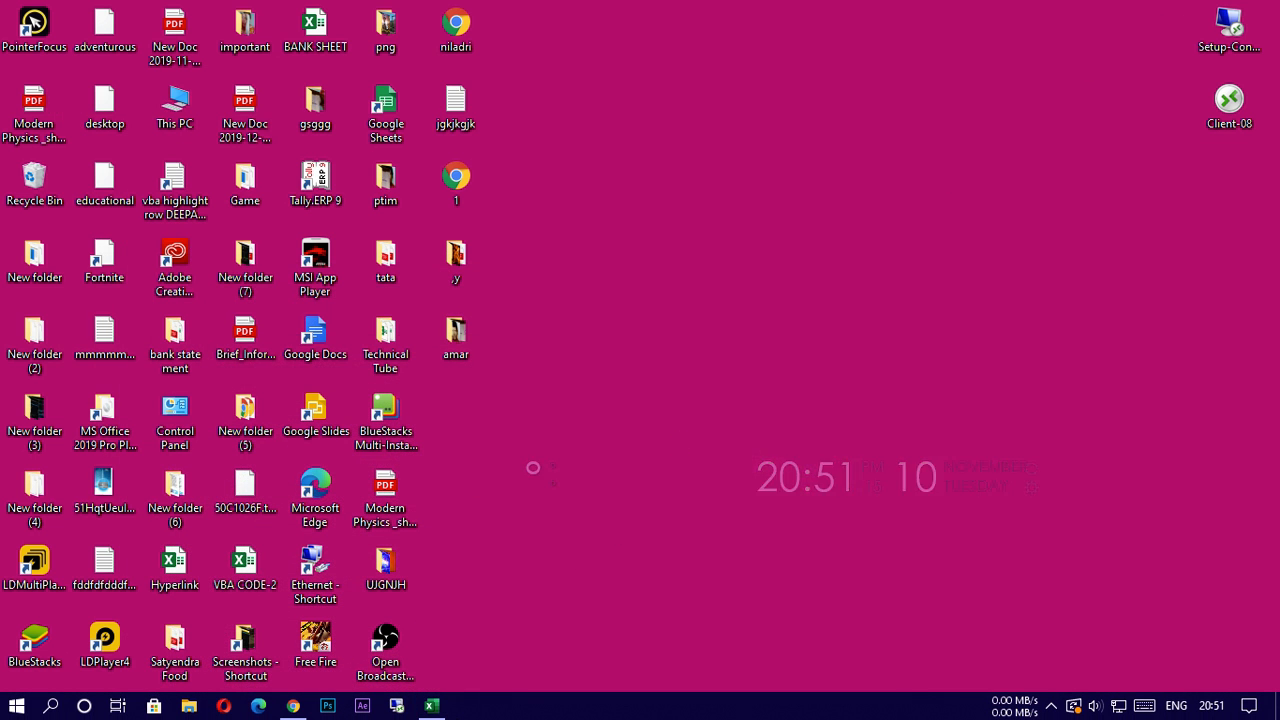
pyautogui.moveTo(293, 706)
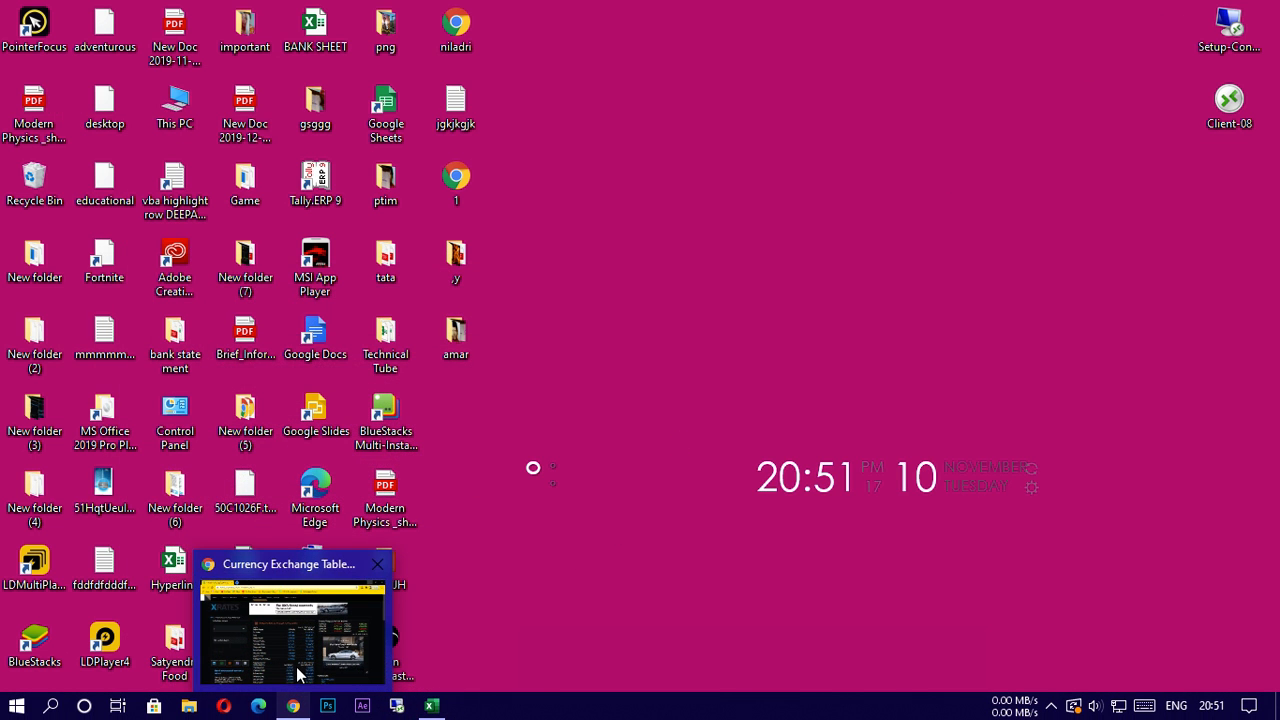
pyautogui.click(298, 676)
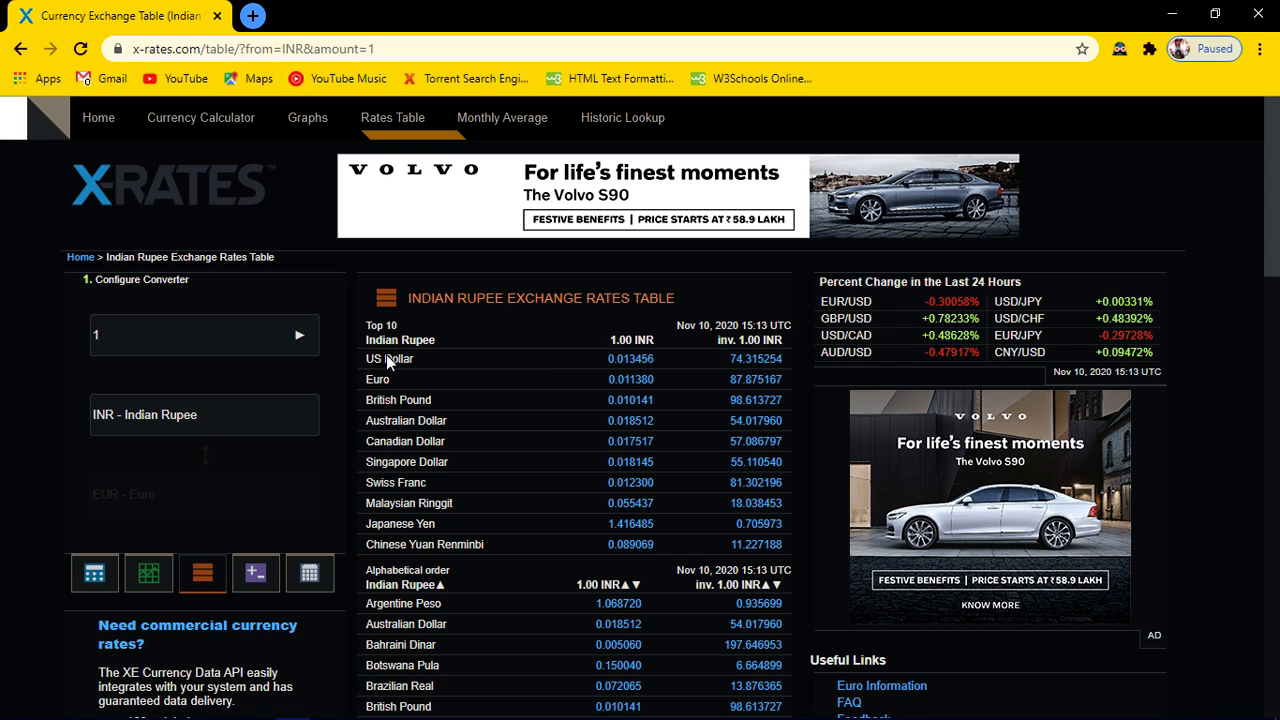
pyautogui.scroll(-1, 586, 522)
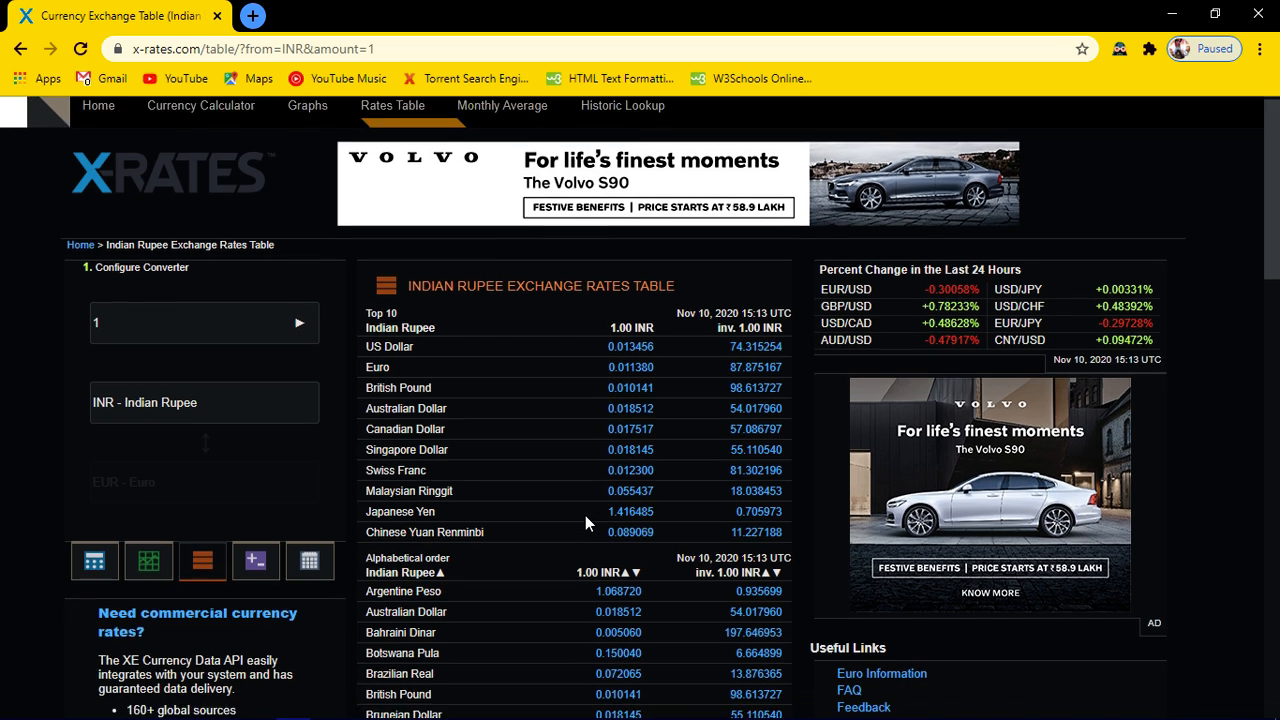
pyautogui.scroll(-2, 585, 514)
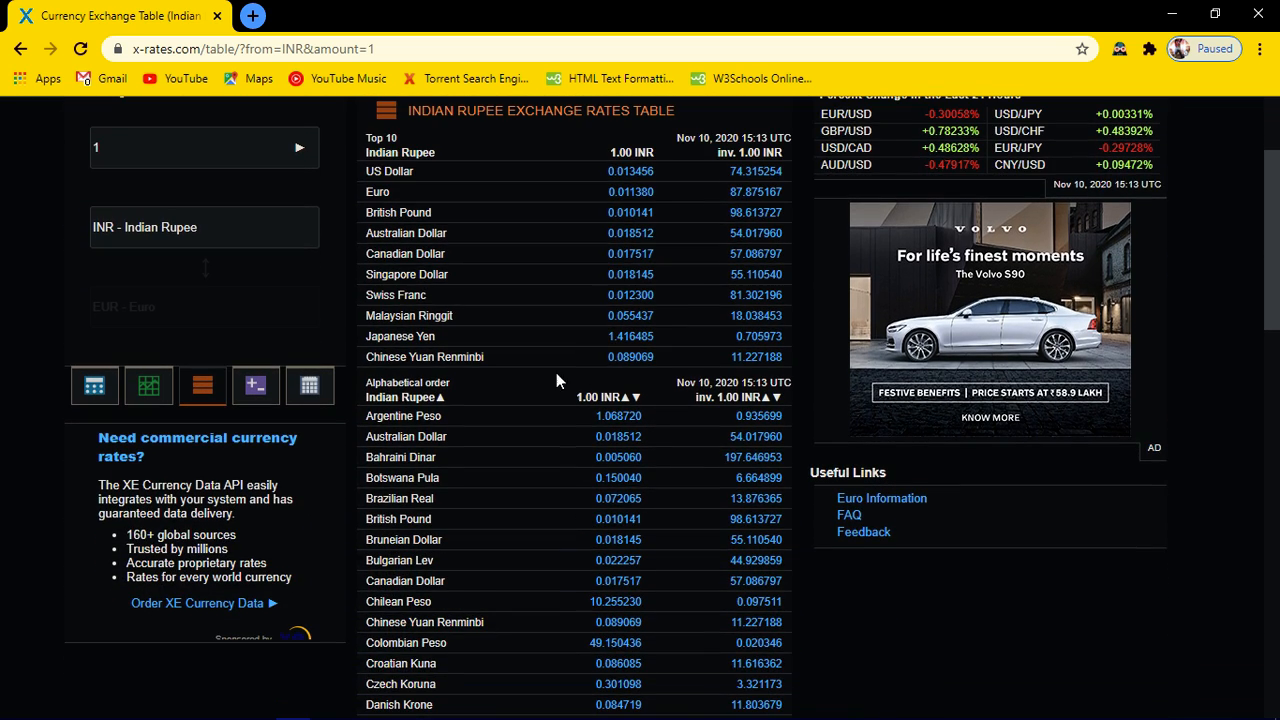
pyautogui.scroll(1, 594, 309)
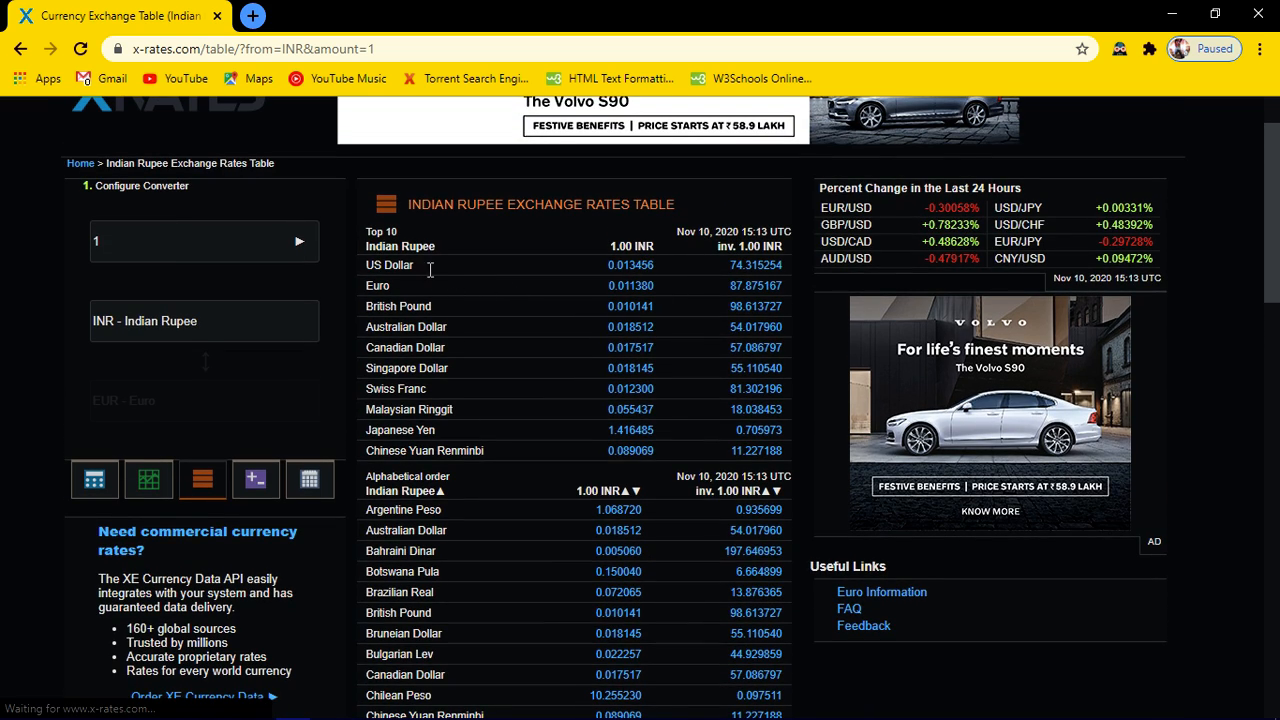
pyautogui.click(756, 272)
# Step: Switch back to the Excel workbook and look through the refreshed exchange rates on Sheet2
pyautogui.click(1172, 16)
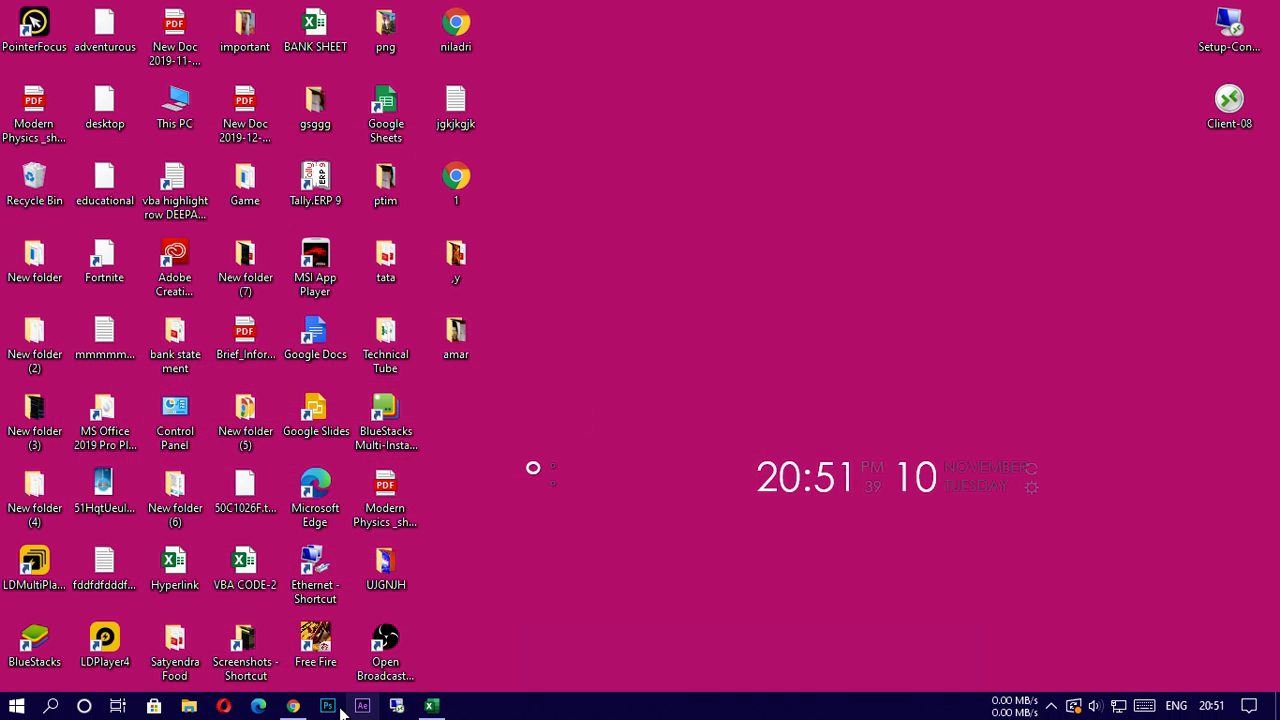
pyautogui.moveTo(431, 706)
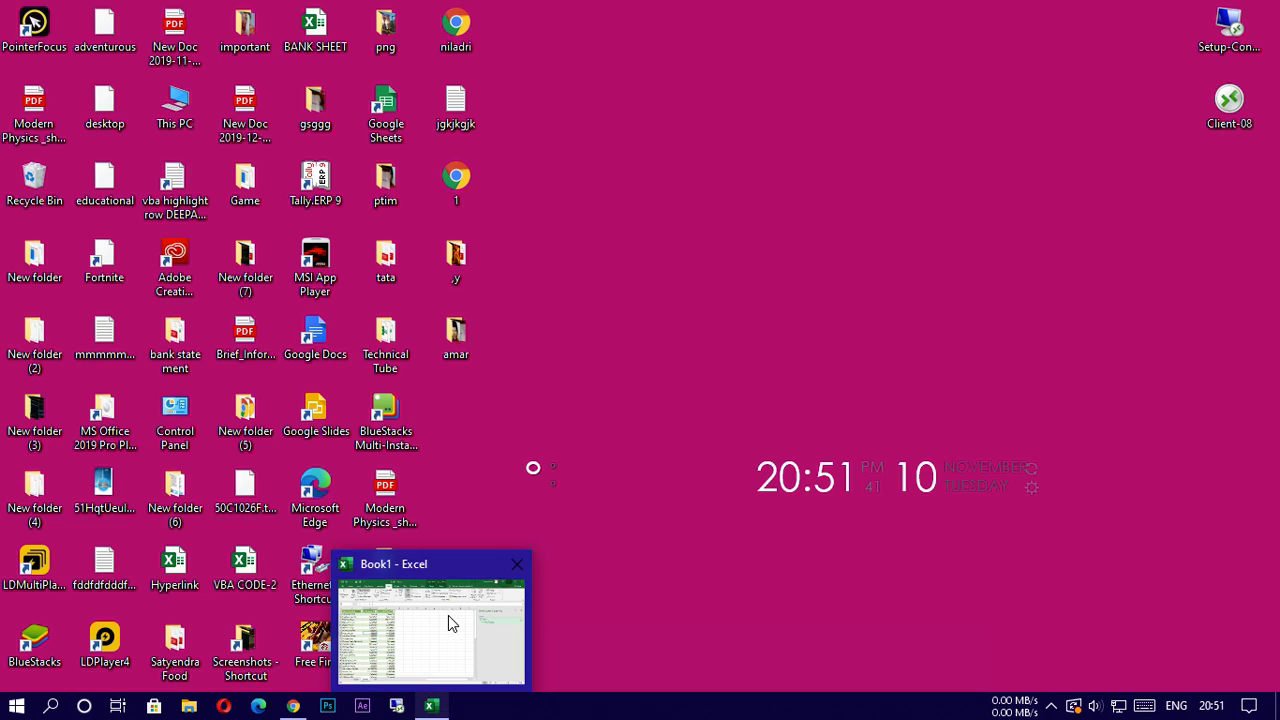
pyautogui.click(447, 617)
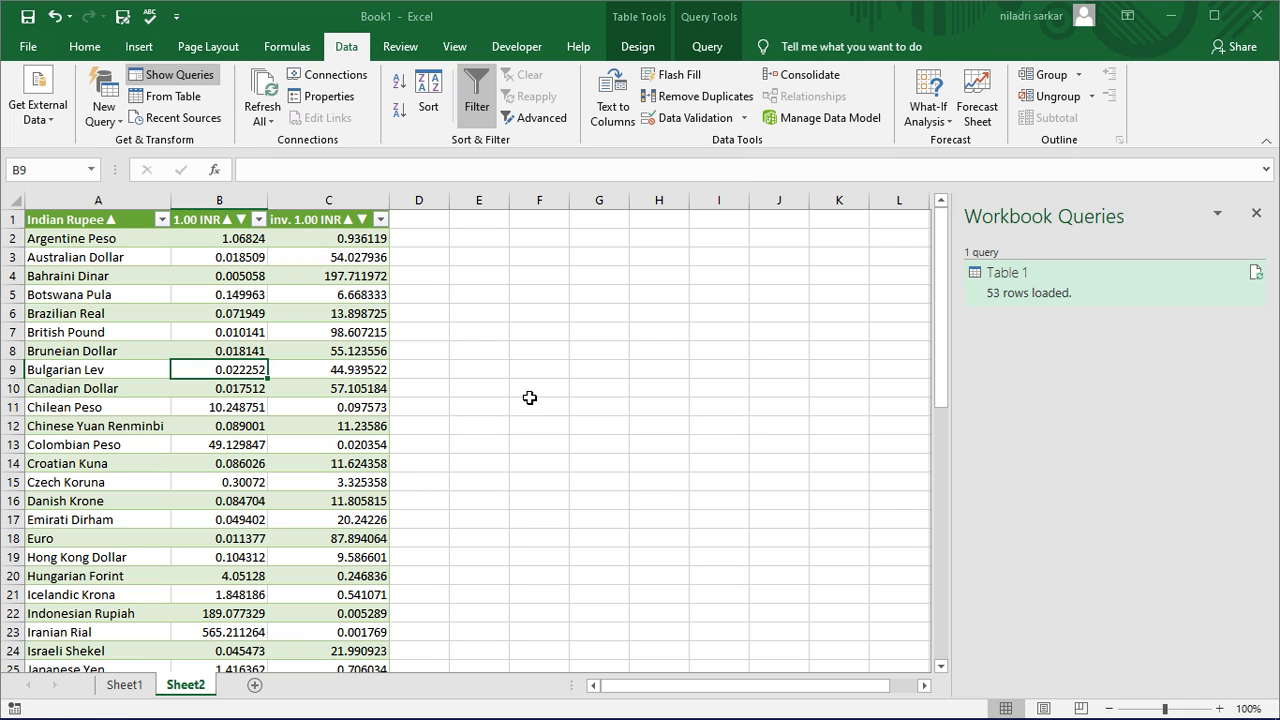
pyautogui.scroll(-10, 240, 432)
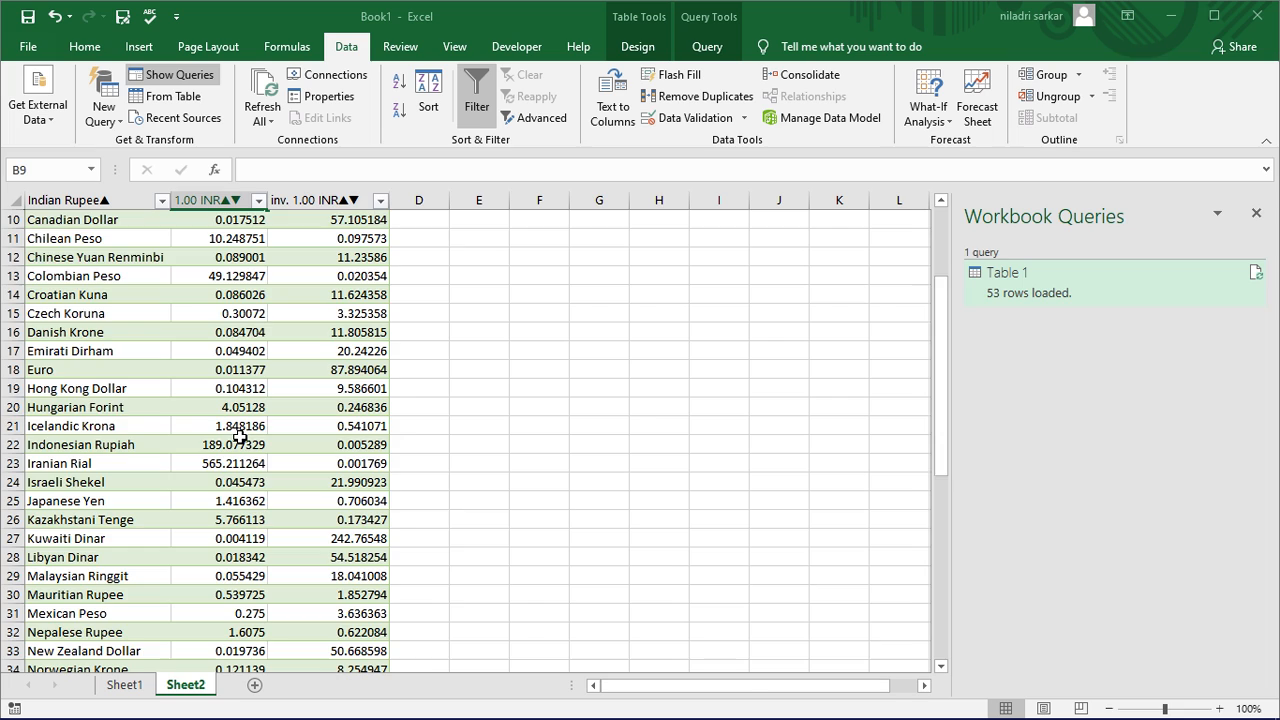
pyautogui.scroll(3, 240, 437)
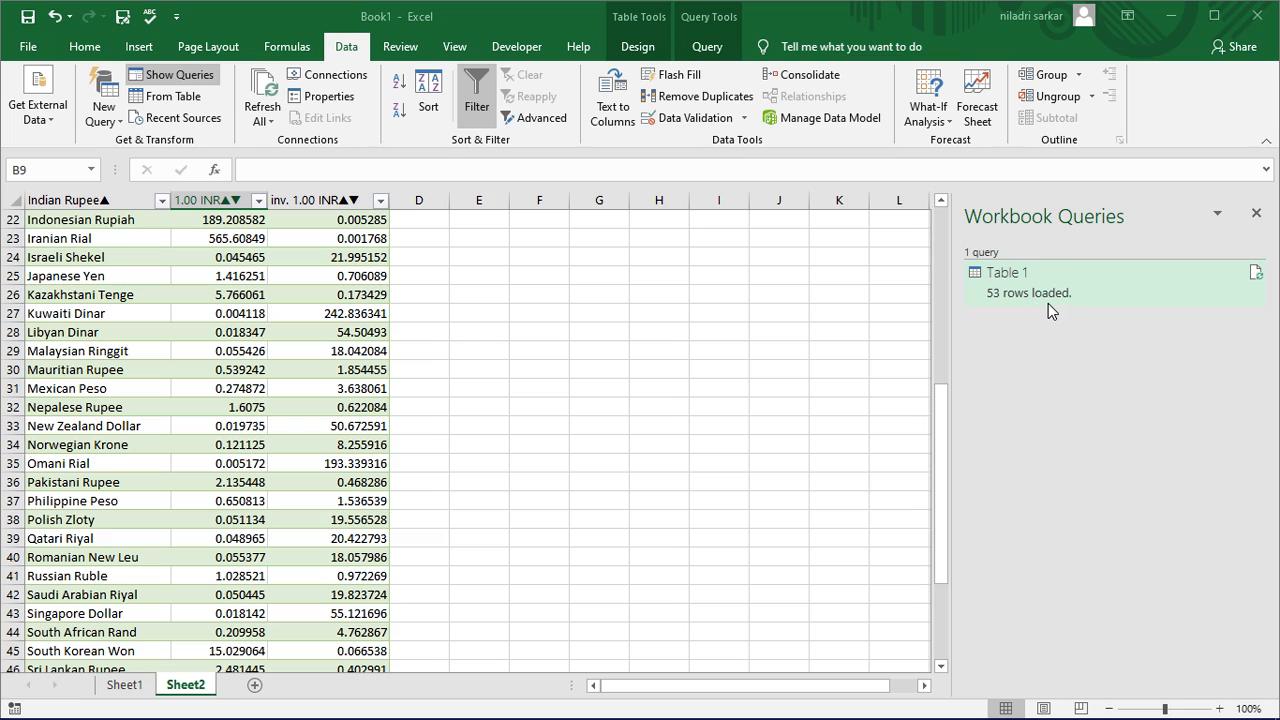
# Step: Check the Table 1 query's preview for its last refresh time, load status and data source
pyautogui.moveTo(1048, 303)
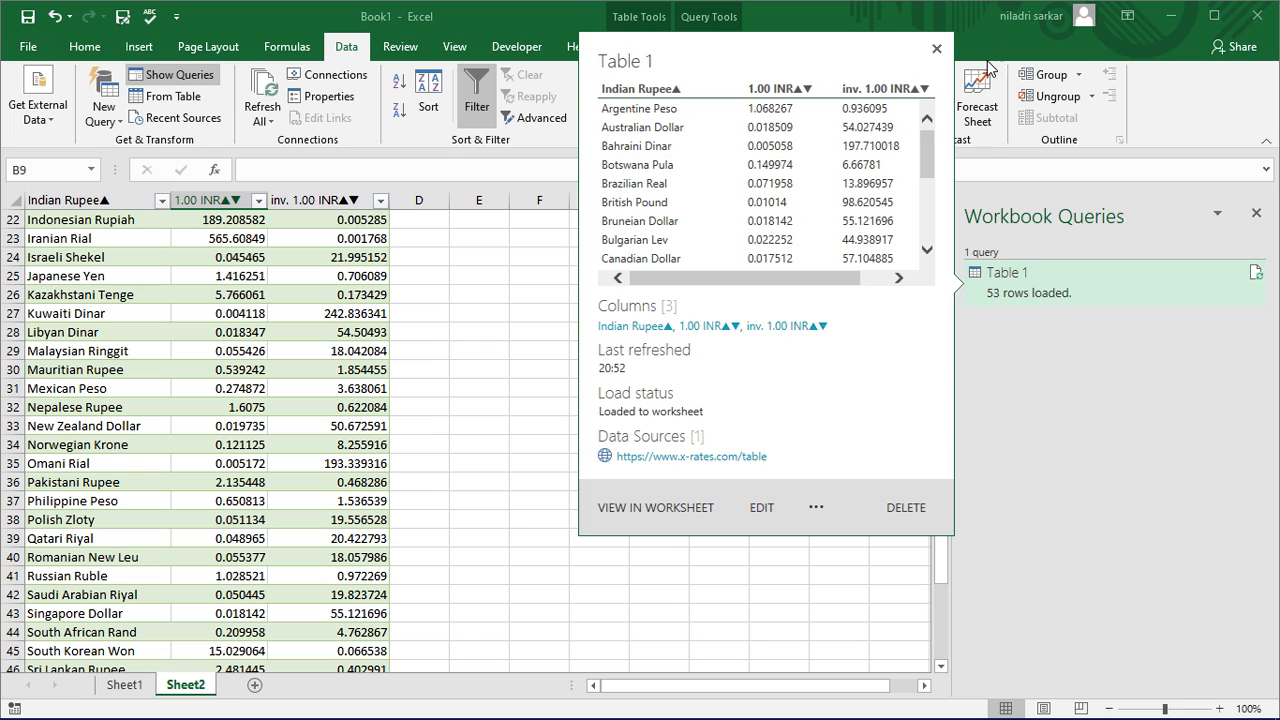
pyautogui.click(936, 49)
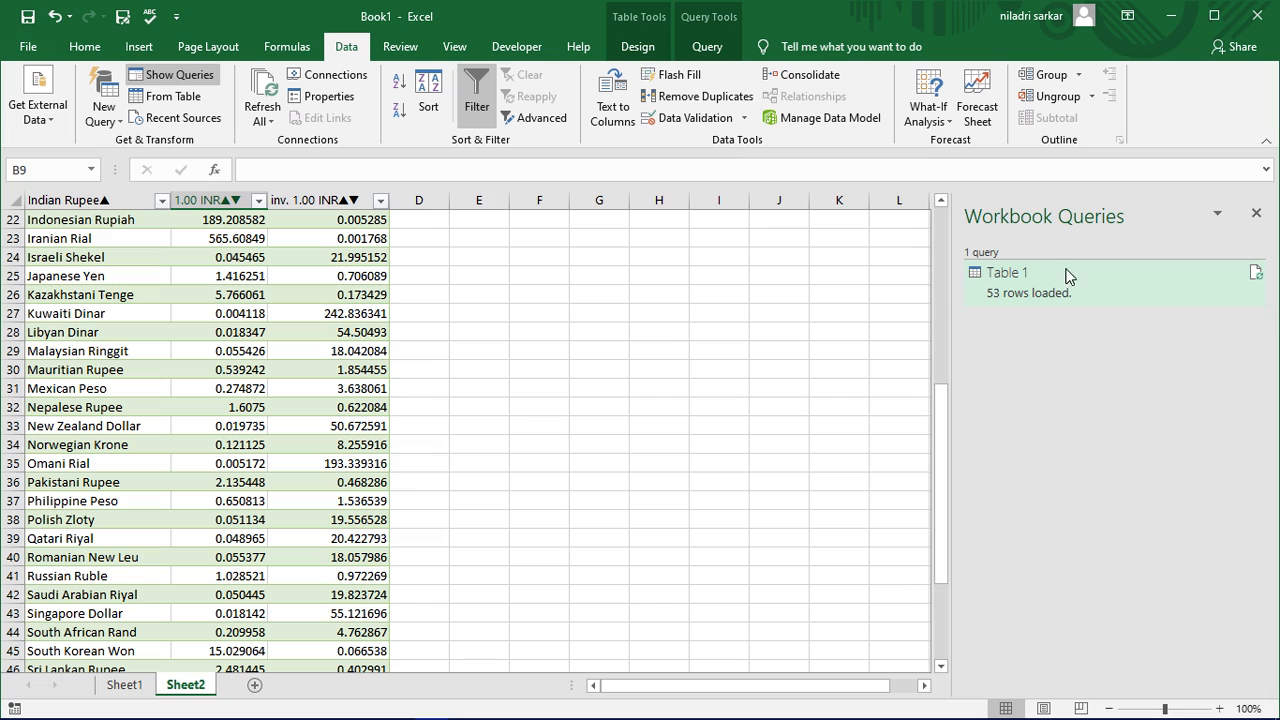
pyautogui.moveTo(1024, 304)
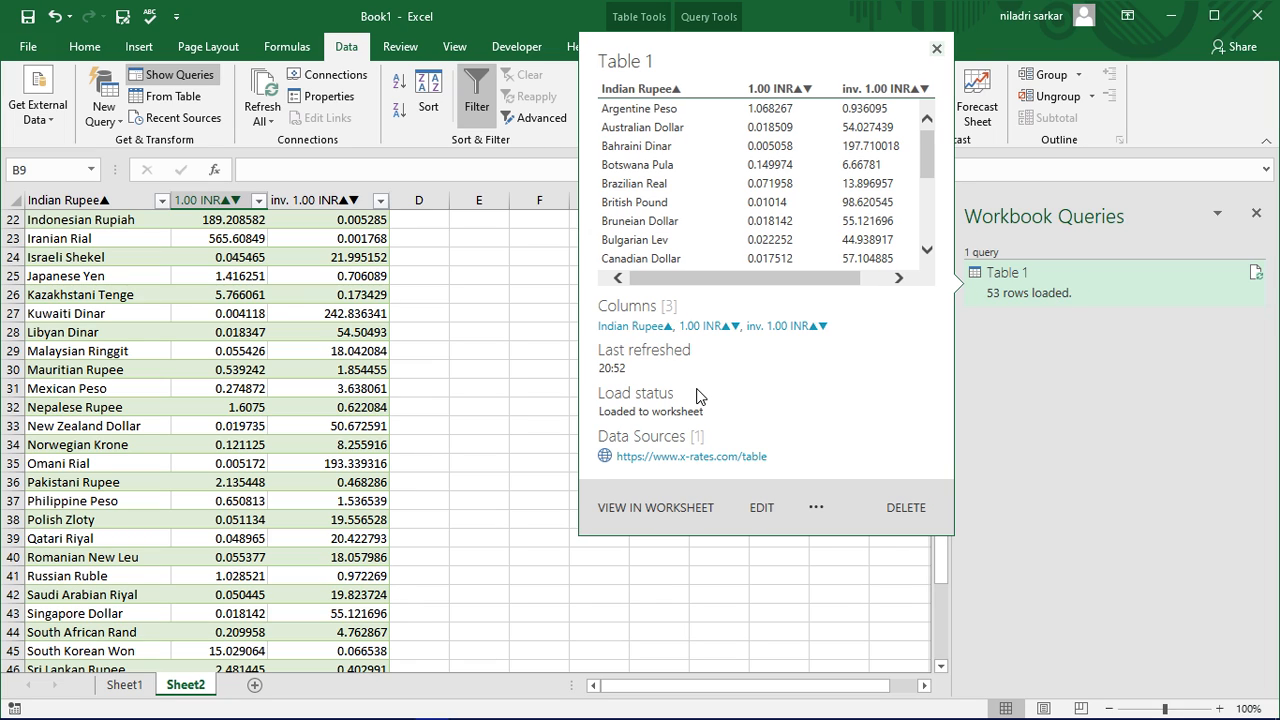
pyautogui.click(937, 49)
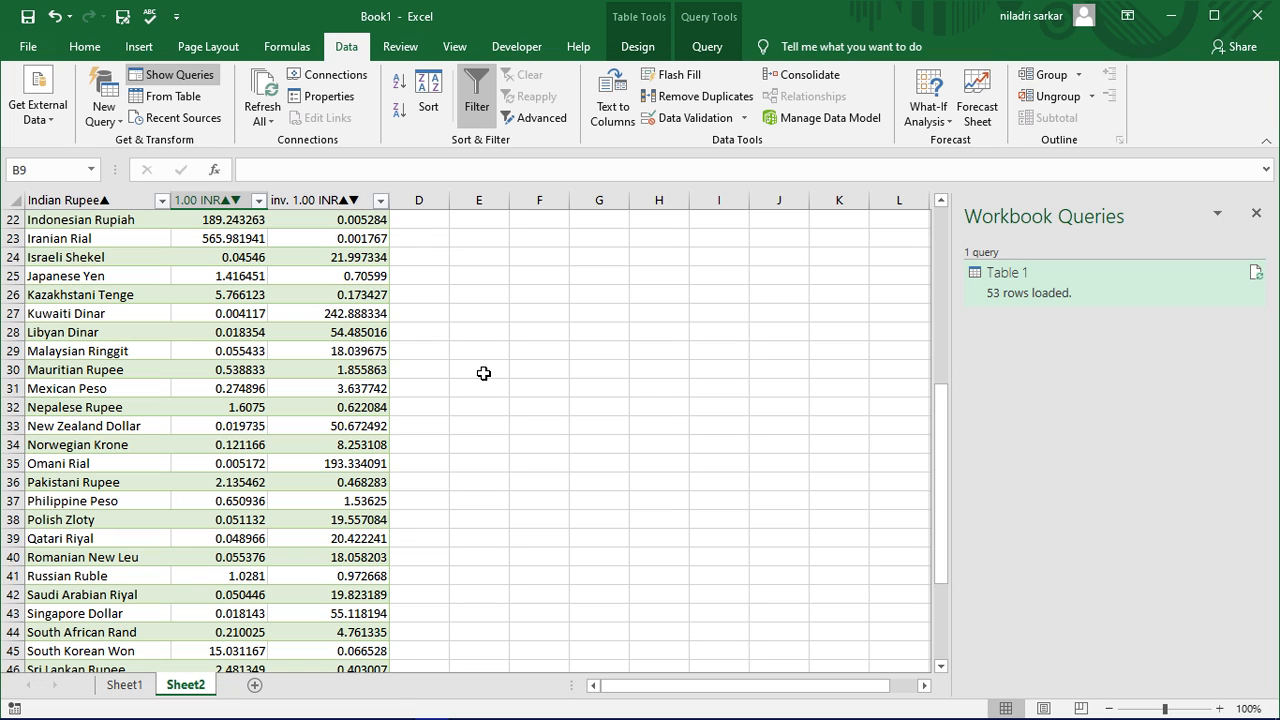
pyautogui.hotkey('alt', 'z')
pyautogui.click(617, 207)
pyautogui.click(617, 207)
pyautogui.click(617, 207)
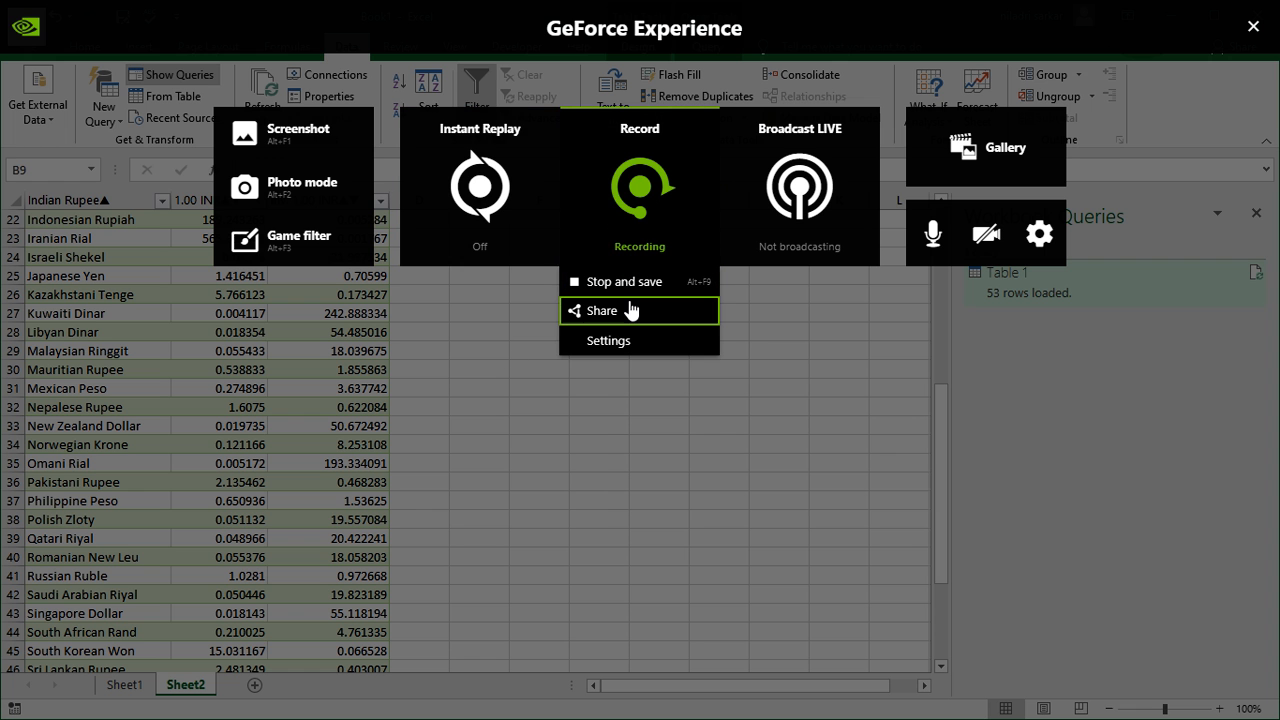